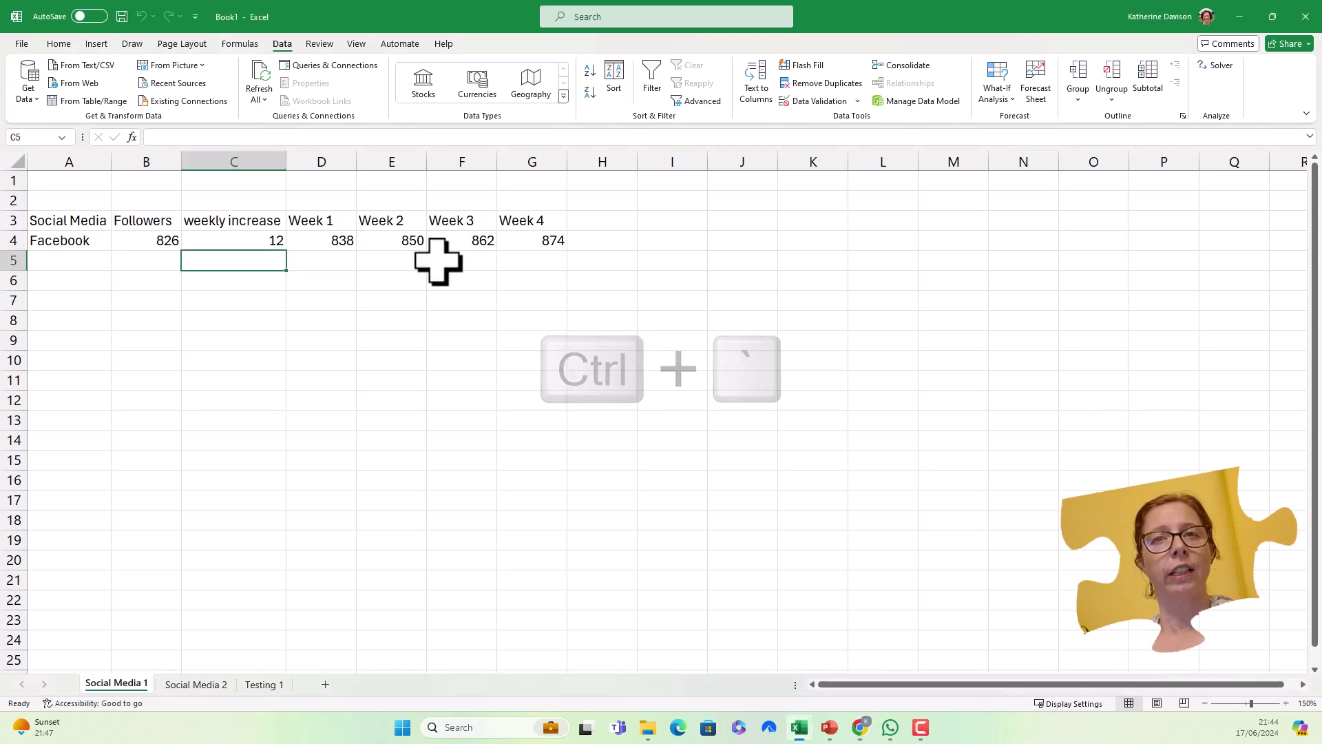
Check the formulas behind the weekly values, then copy the Facebook row A4:G4
key(ctrl+grave)
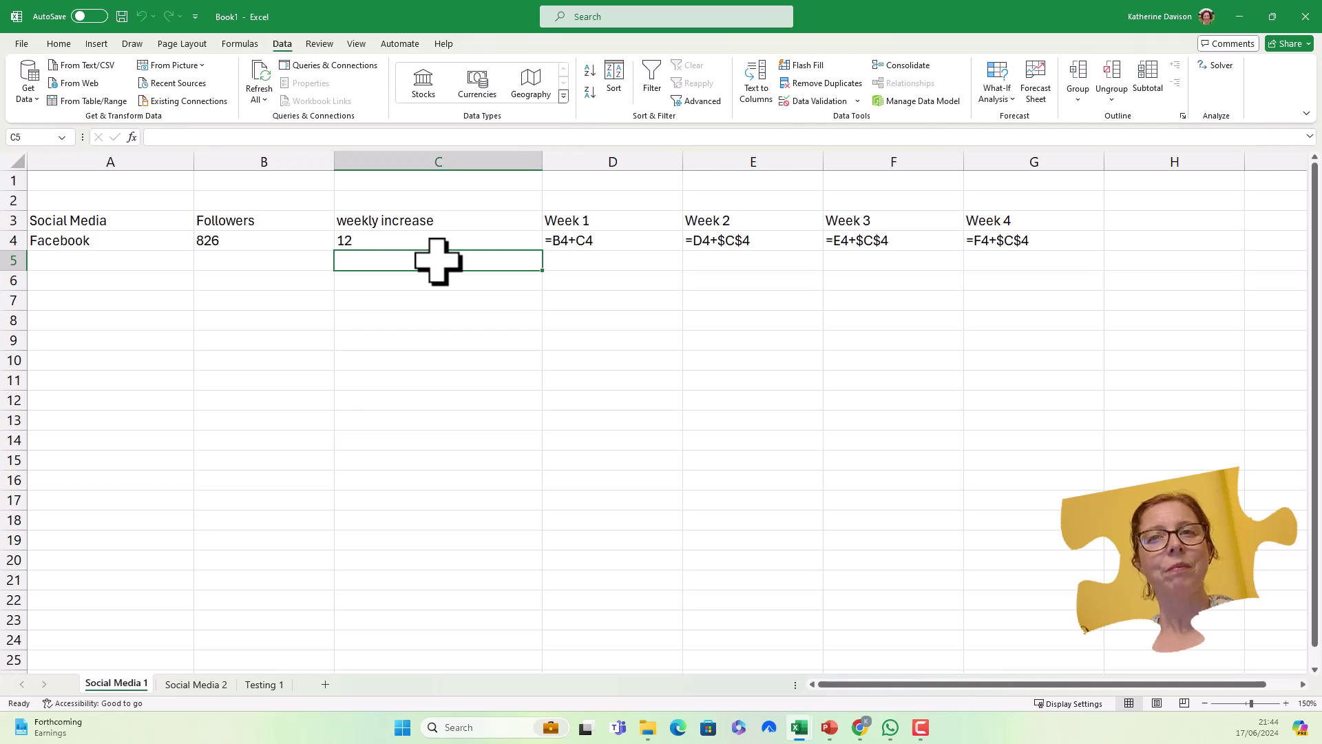
key(ctrl+grave)
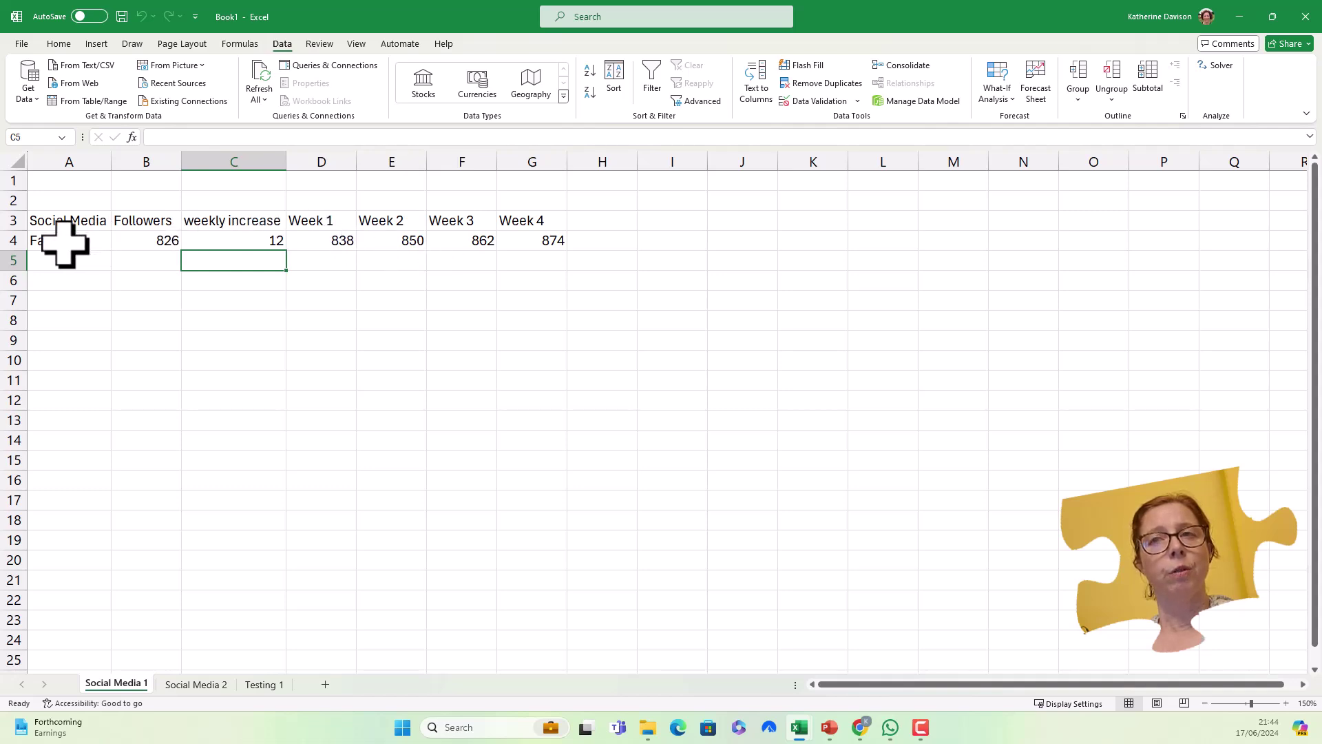
drag(65, 241, 525, 236)
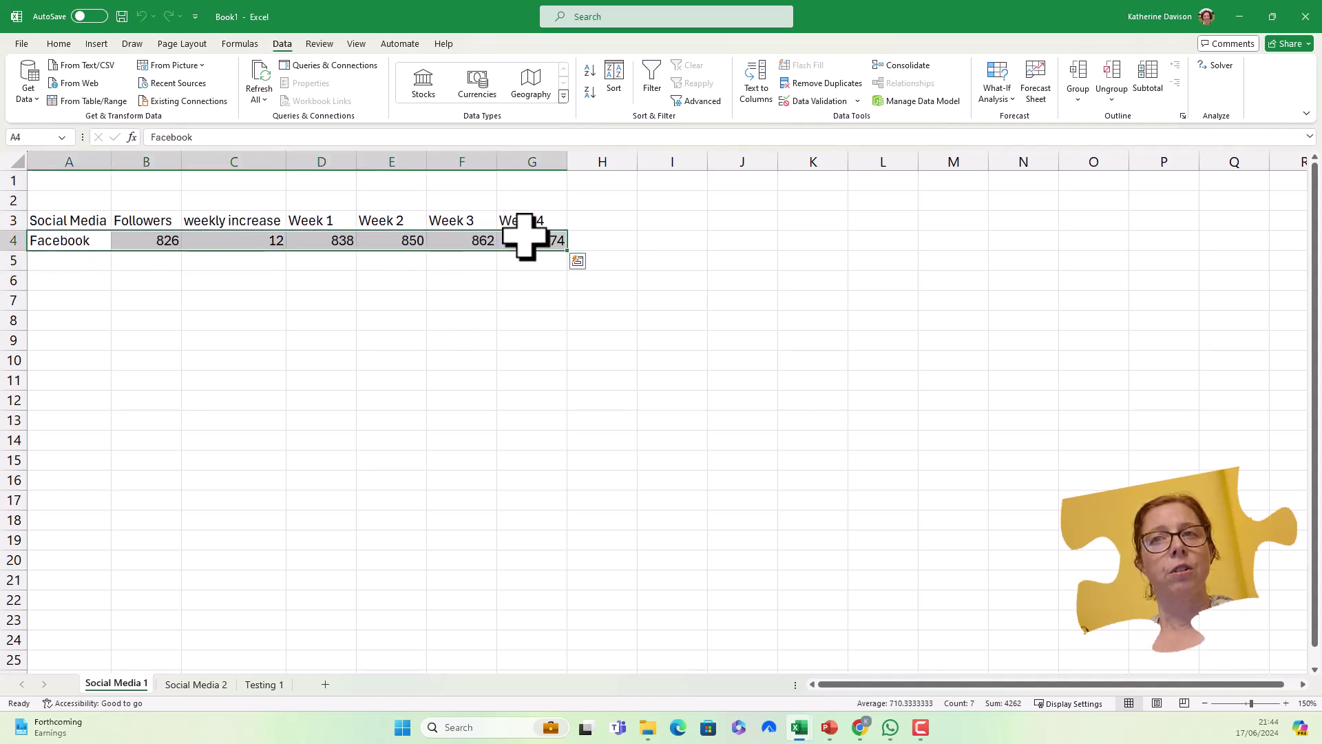
key(ctrl+c)
Paste the Facebook row into row 5 as a duplicate (826, 12, 838–874) and select C5
click(97, 265)
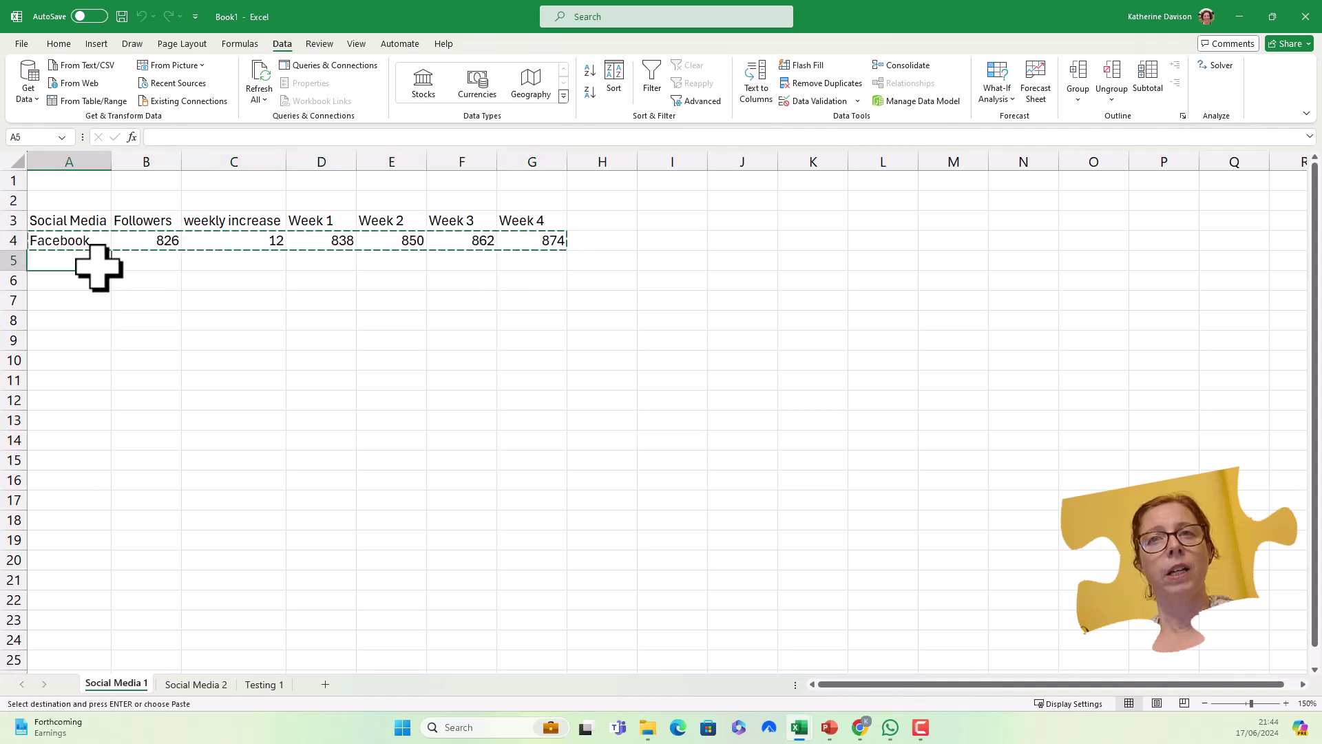
key(ctrl+v)
click(123, 280)
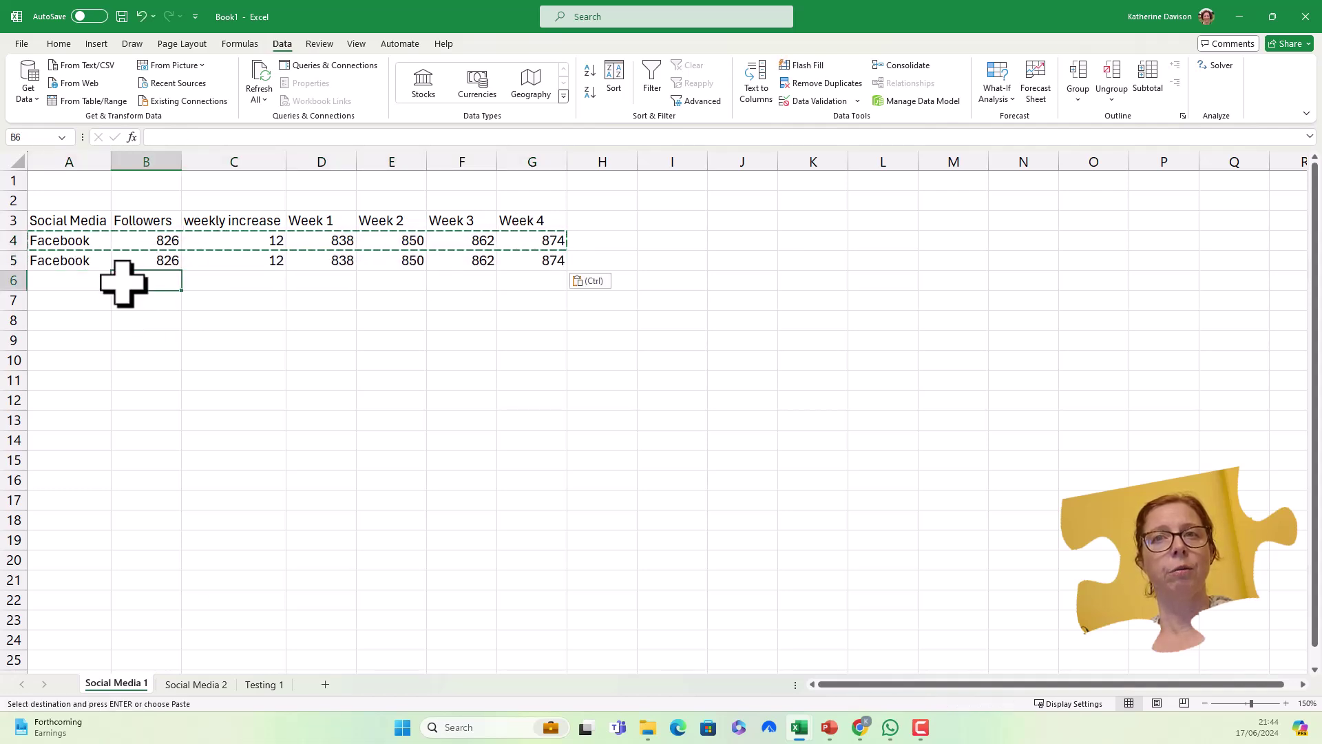
key(Escape)
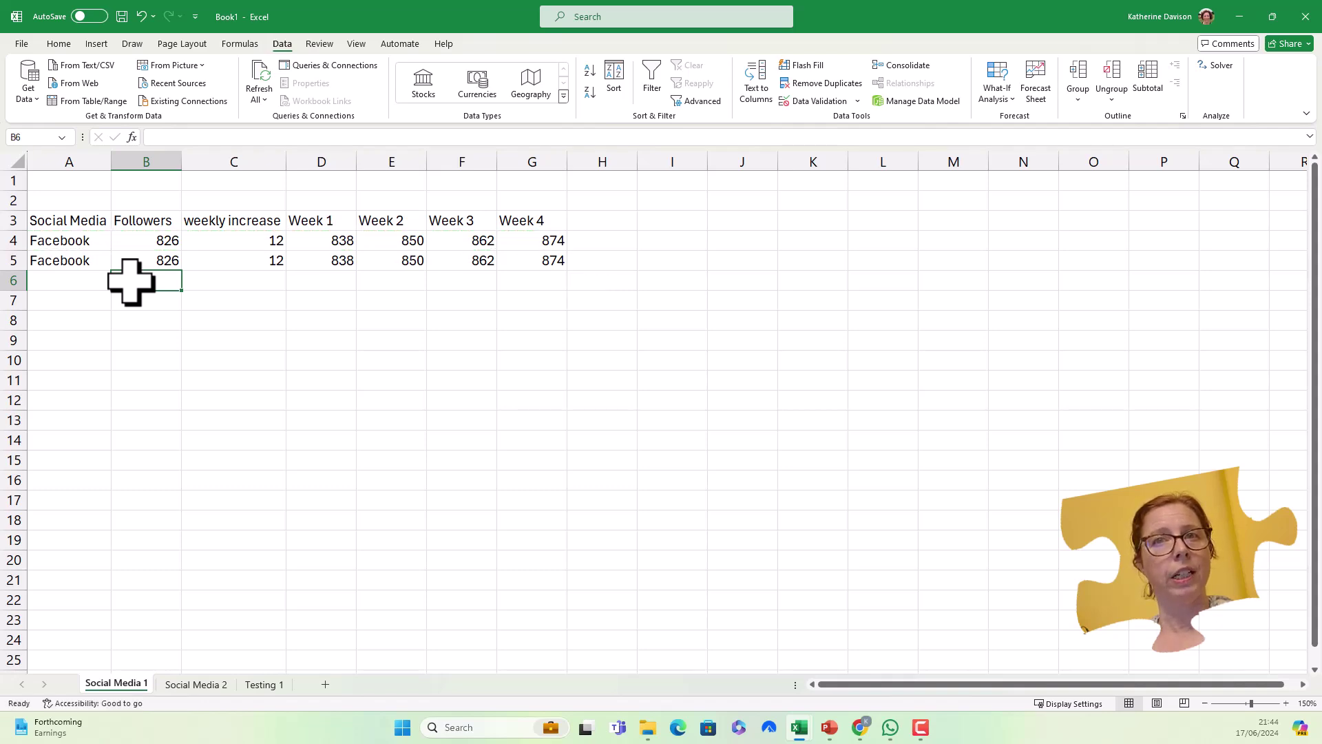
click(236, 260)
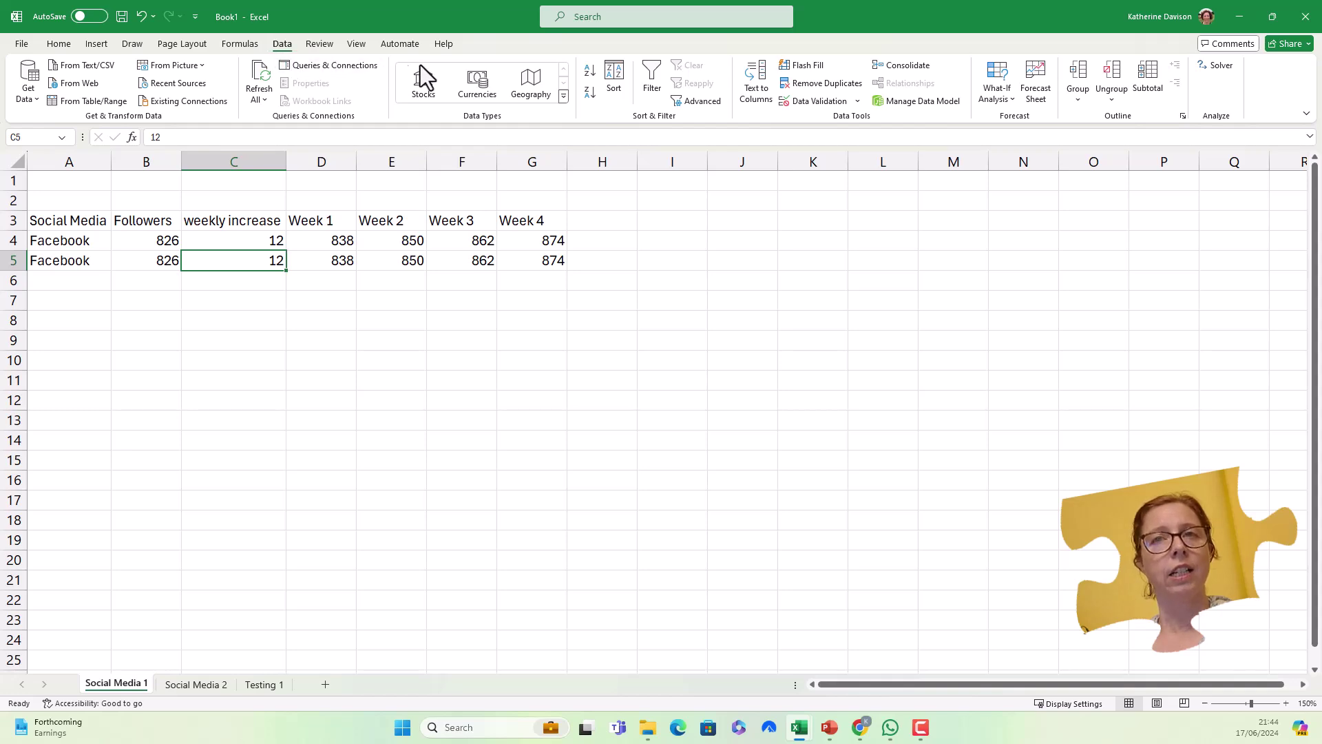
Use Goal Seek to make G5 reach 900 by changing the weekly increase in C5
click(997, 97)
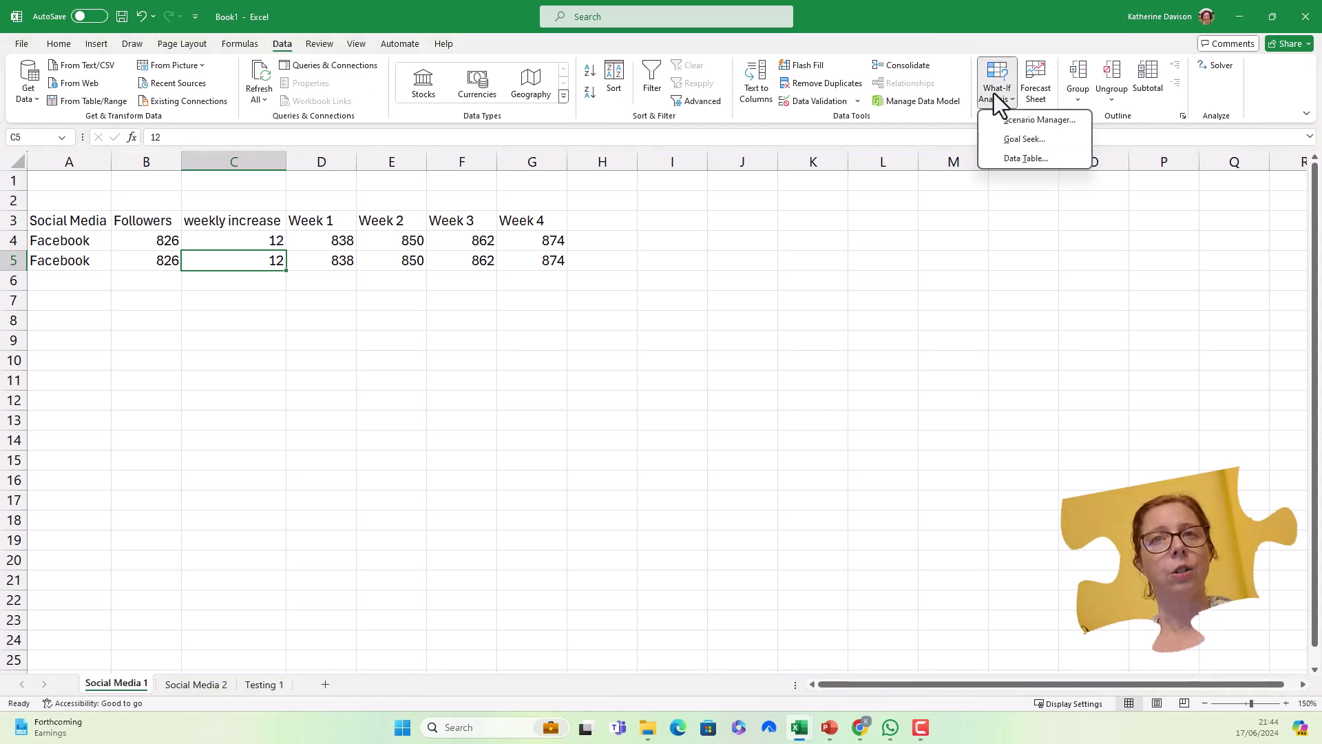
click(1006, 141)
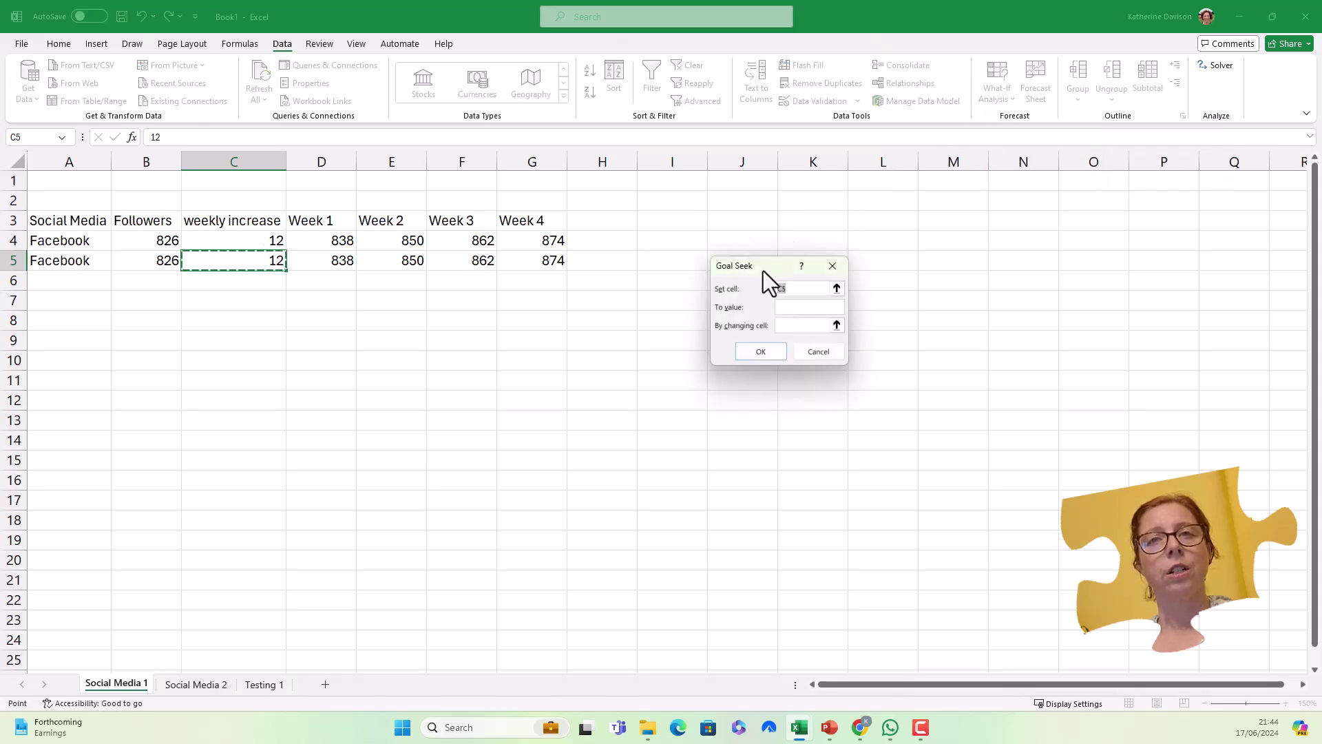
drag(763, 270, 661, 245)
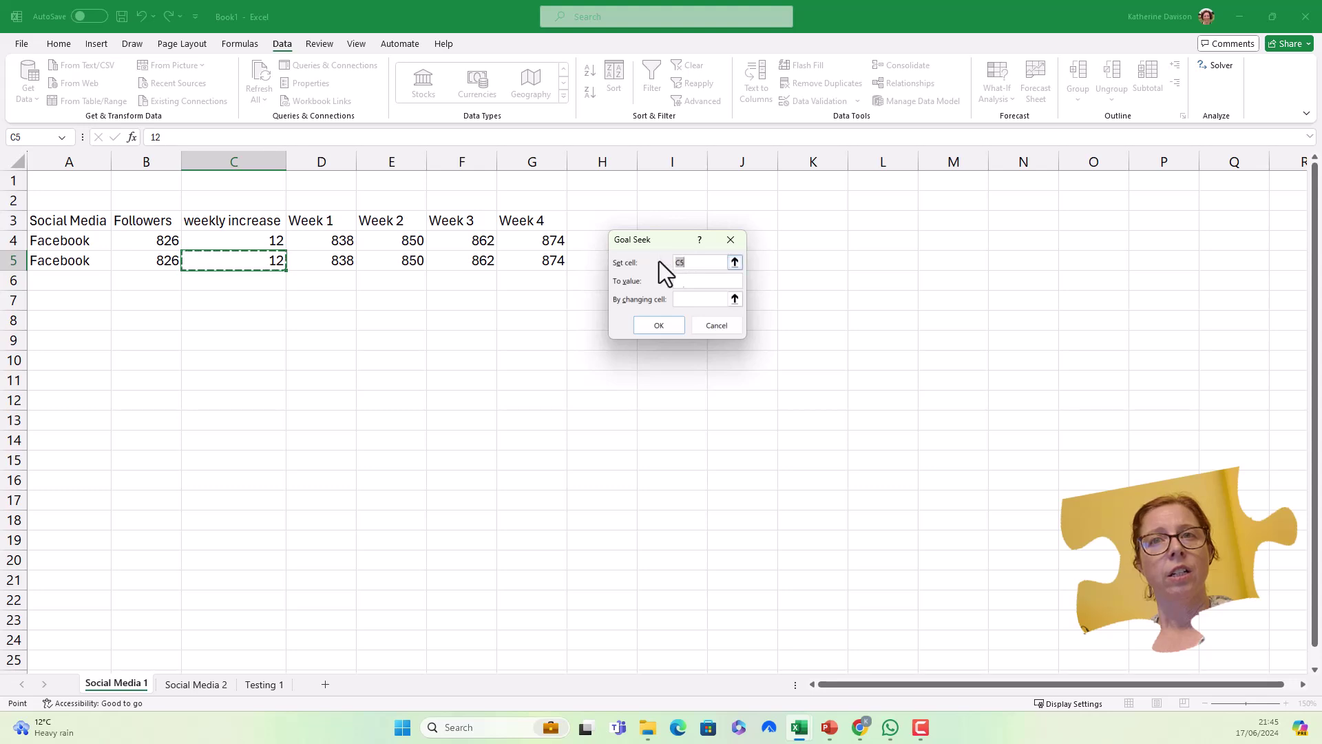
click(551, 262)
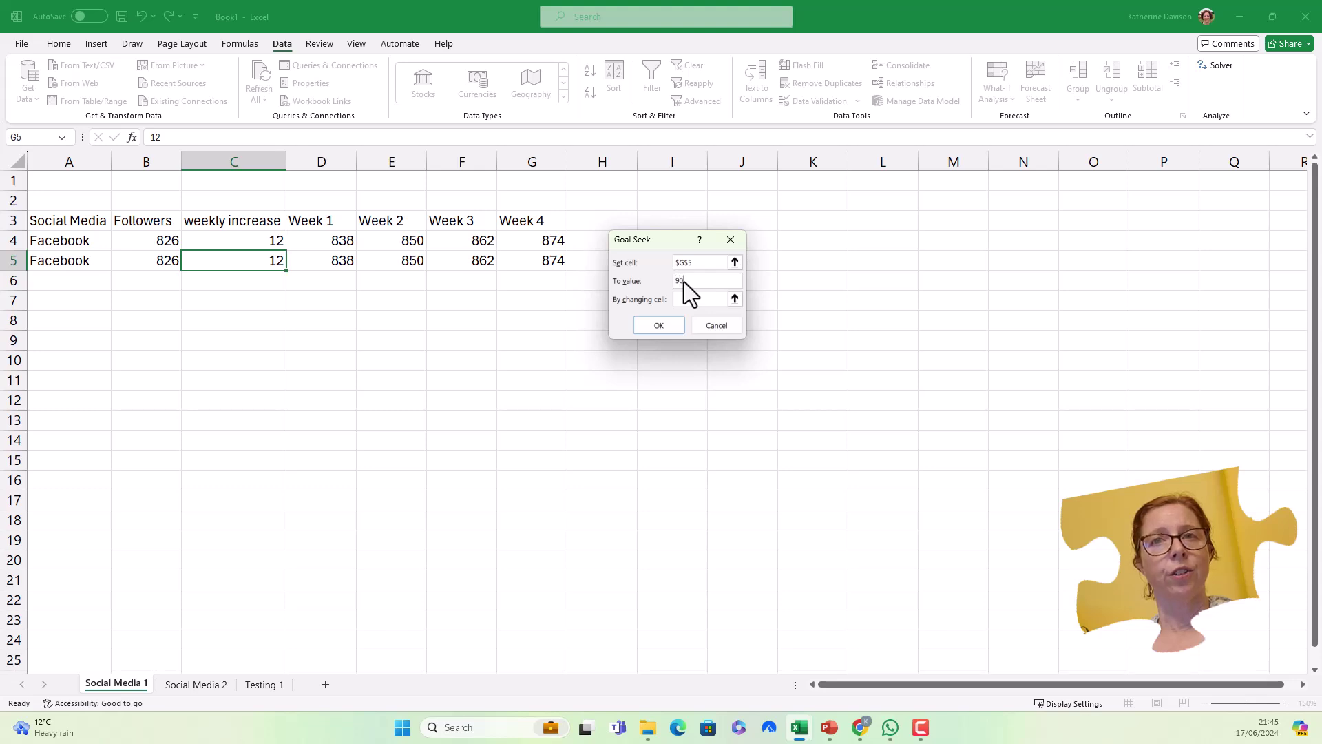
text(0)
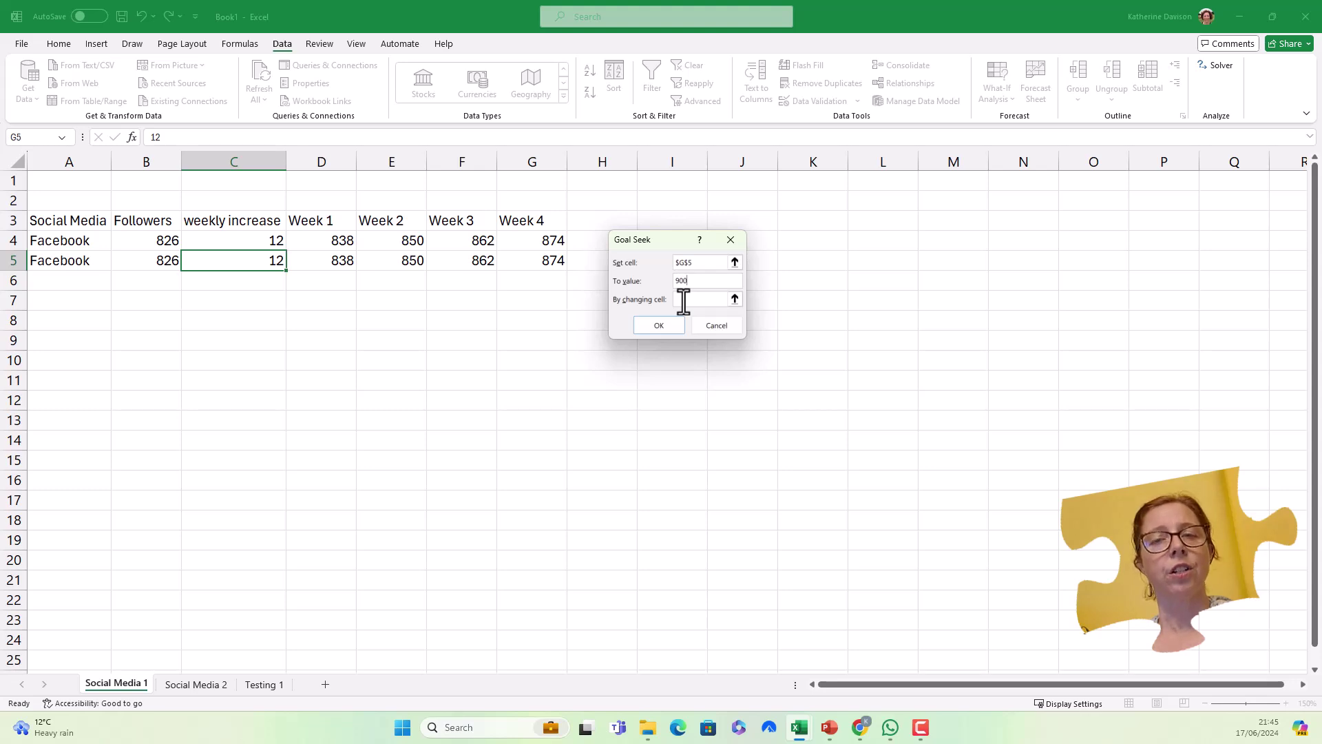
click(684, 301)
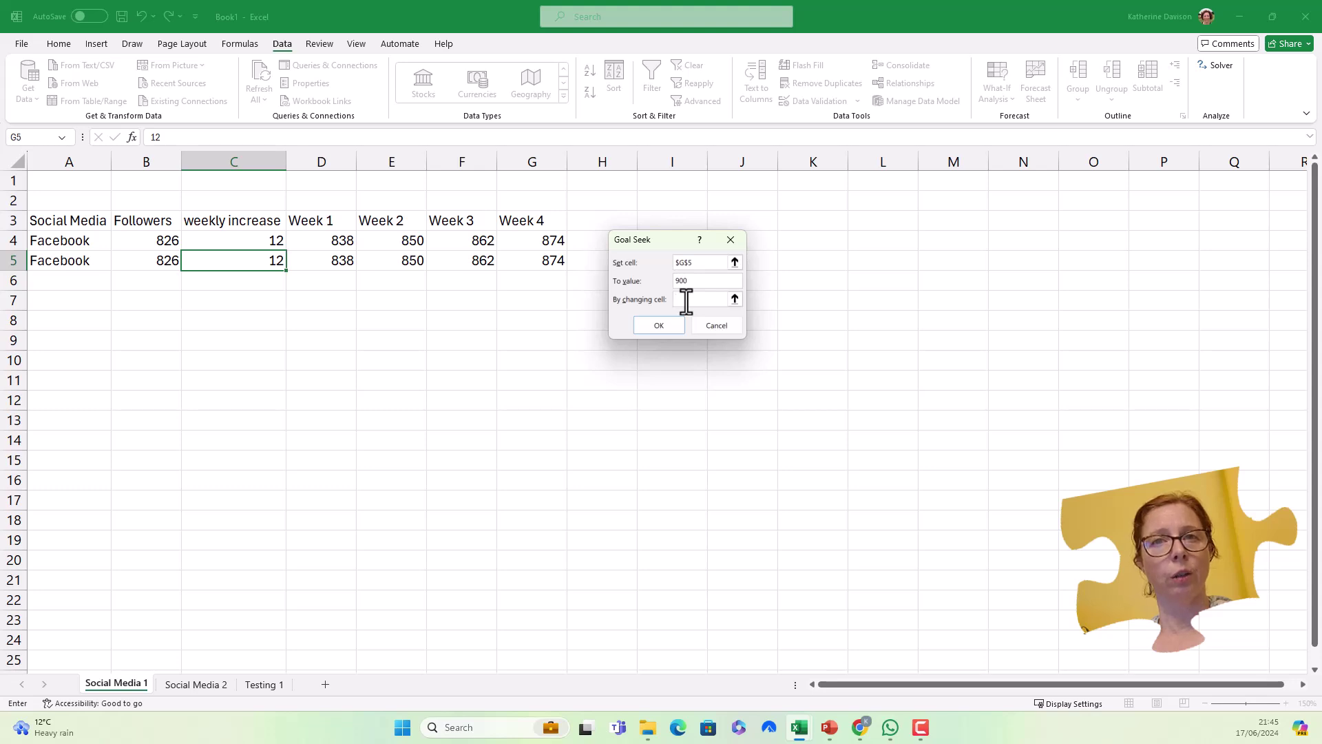
click(261, 266)
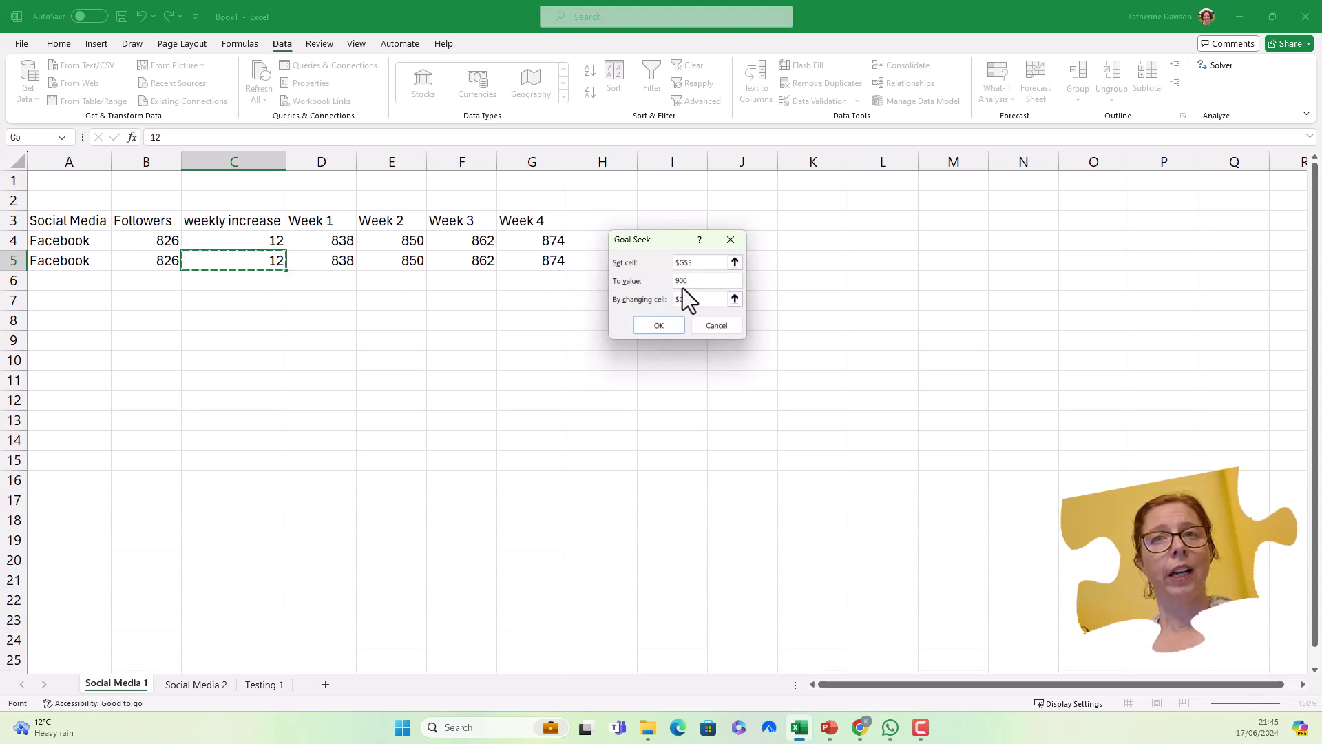
click(651, 322)
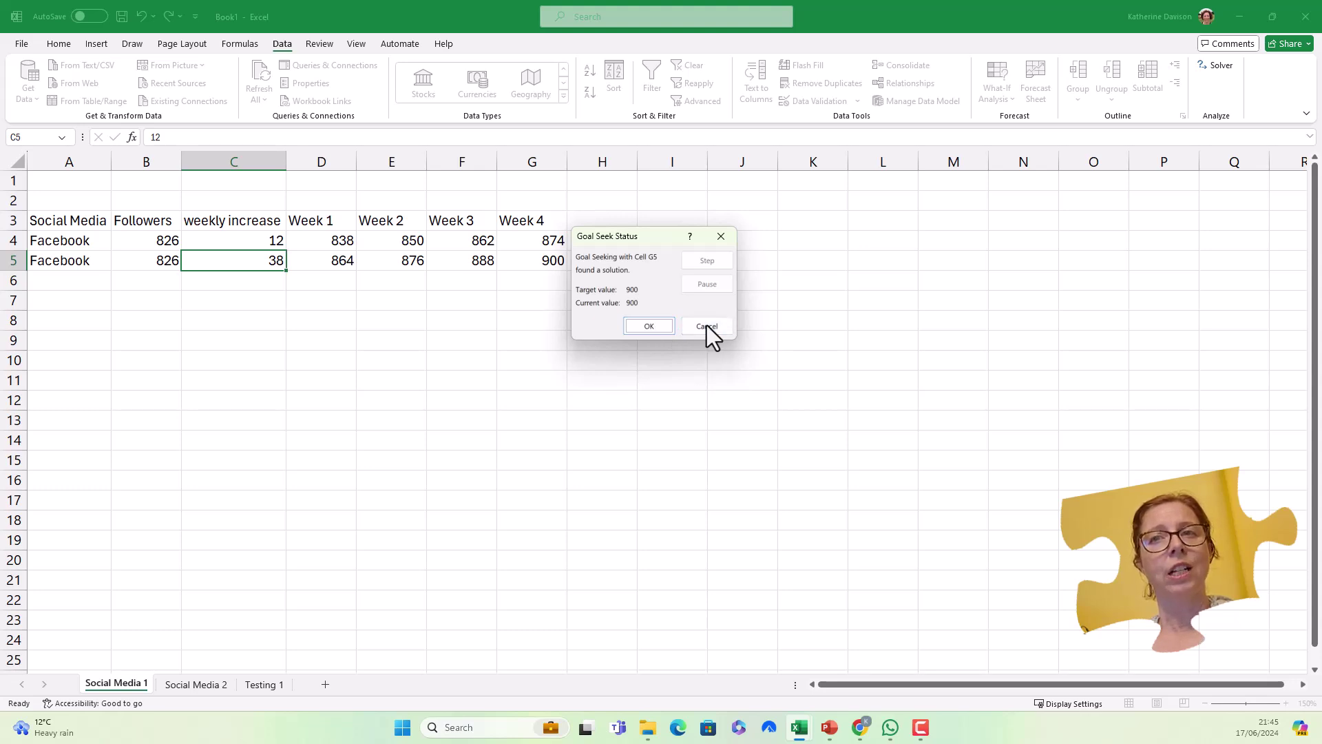
Accept the Goal Seek solution, keeping C5 at 38 and Week 4 at 900
click(649, 326)
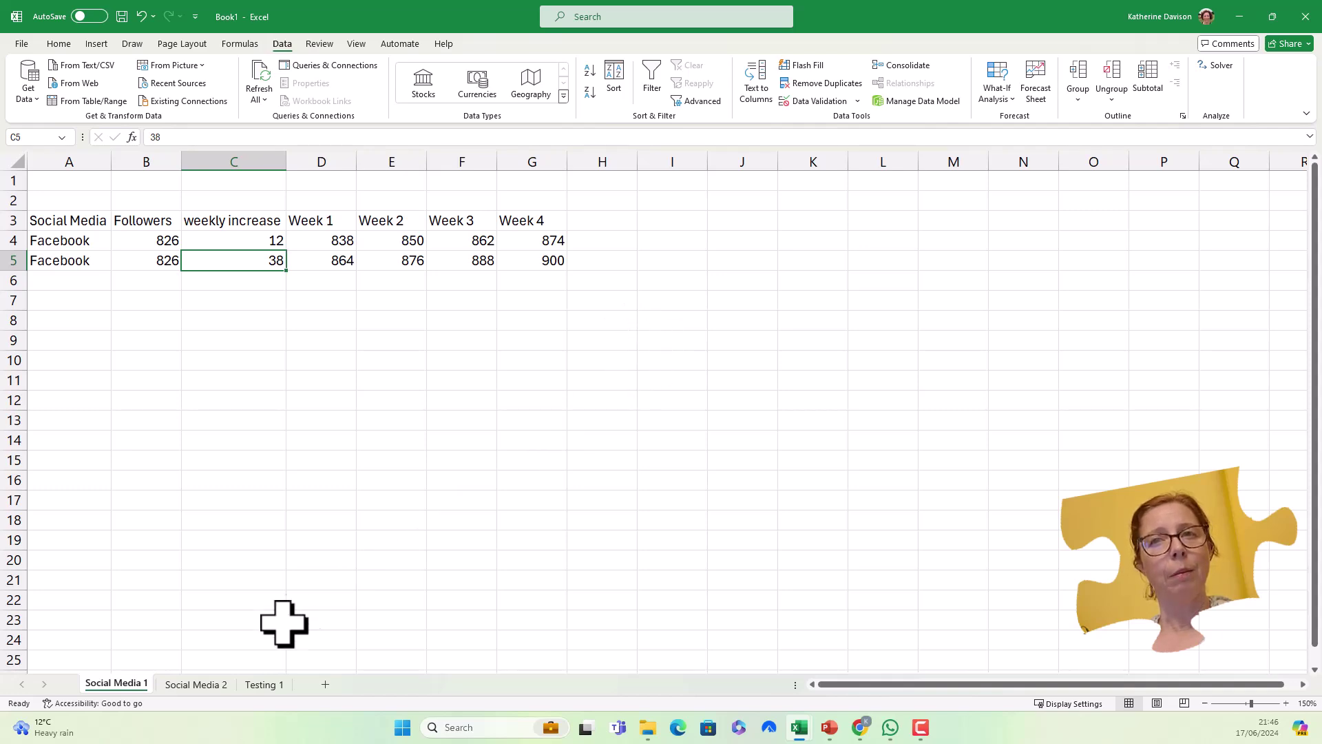
Open the Social Media 2 sheet and briefly show its formulas before returning to values
click(190, 686)
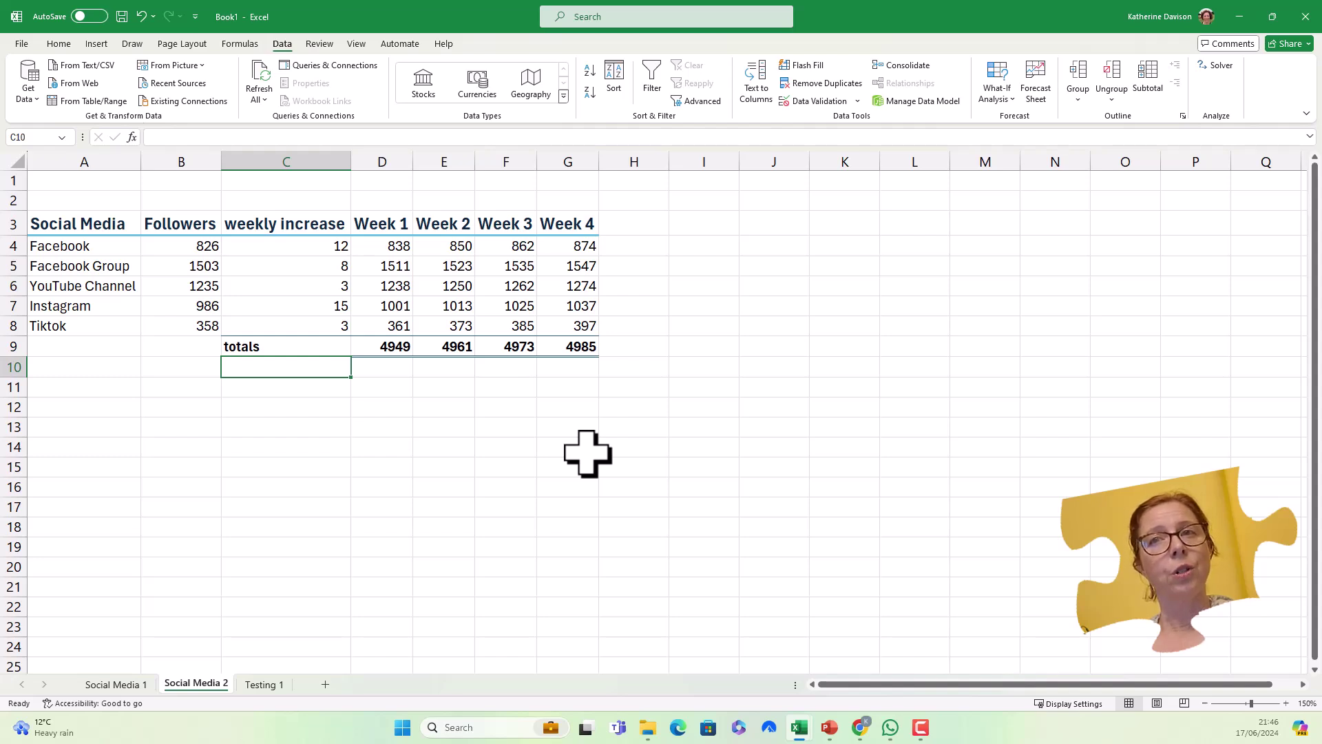
click(234, 43)
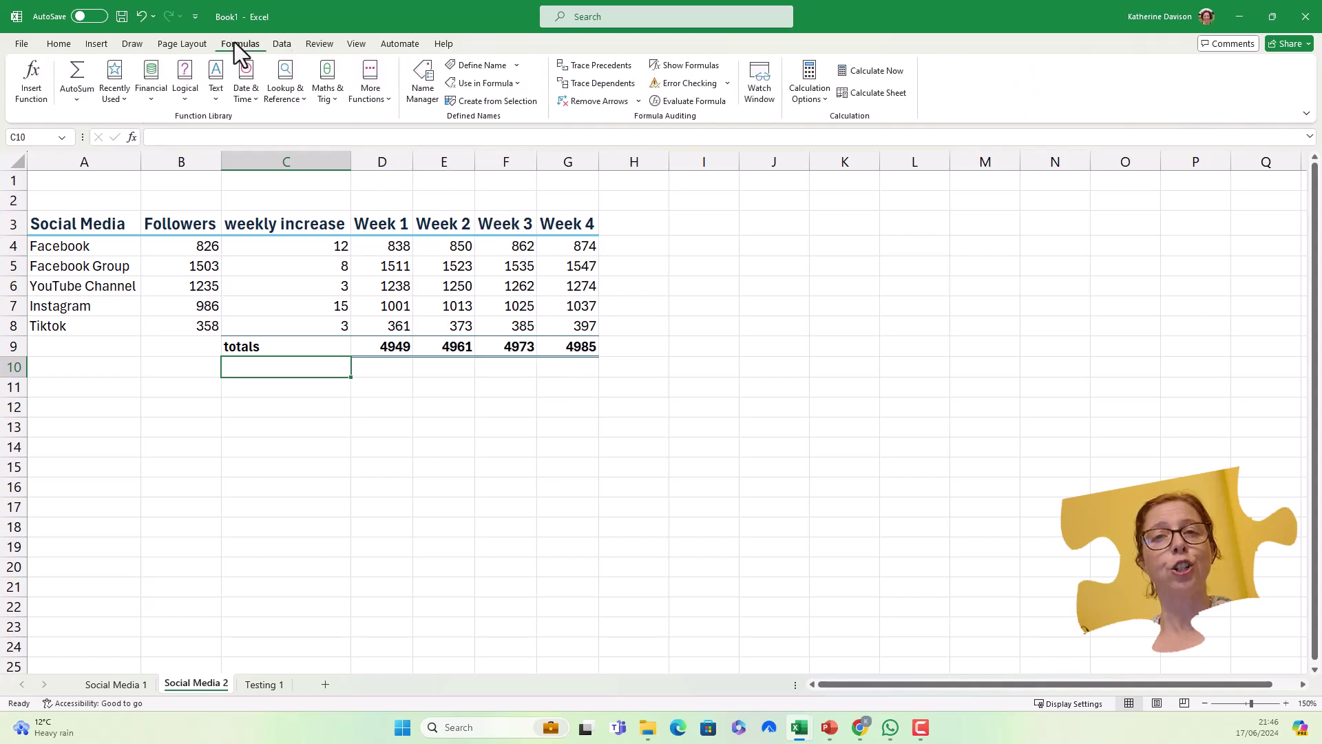
click(686, 66)
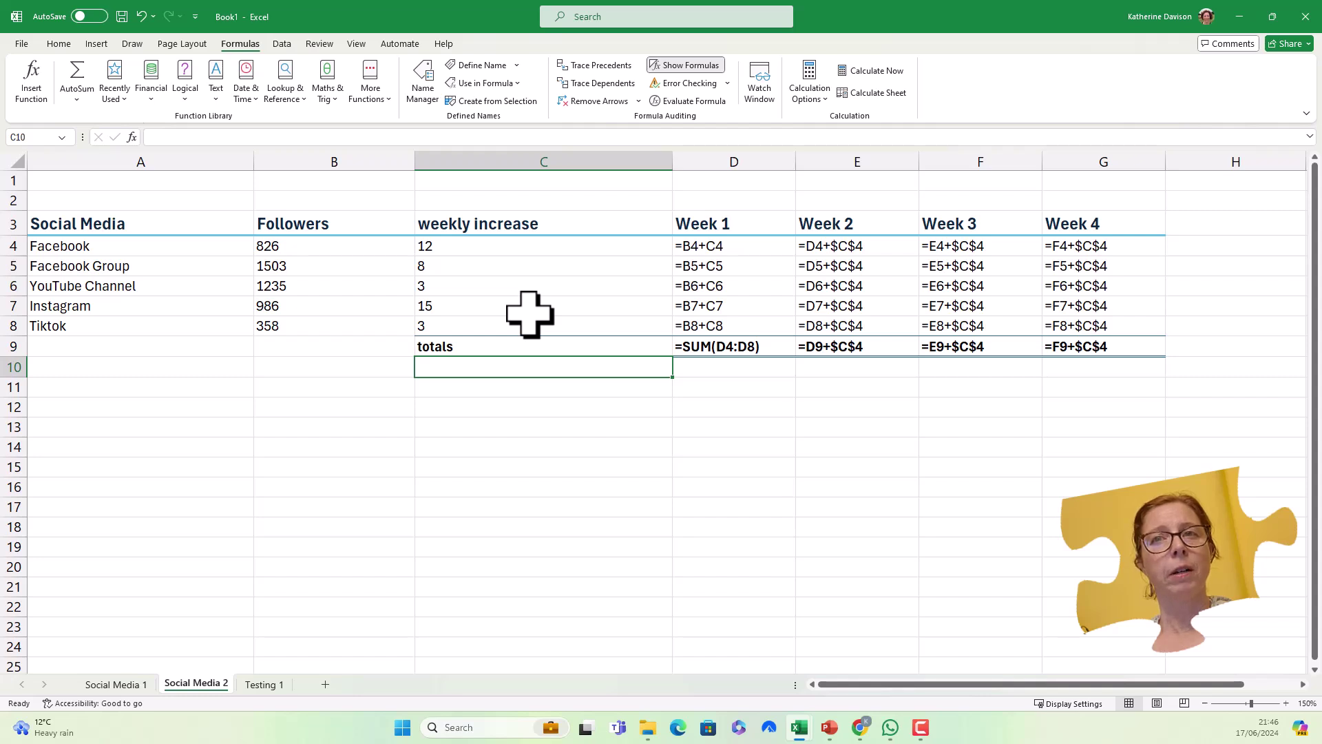
click(678, 64)
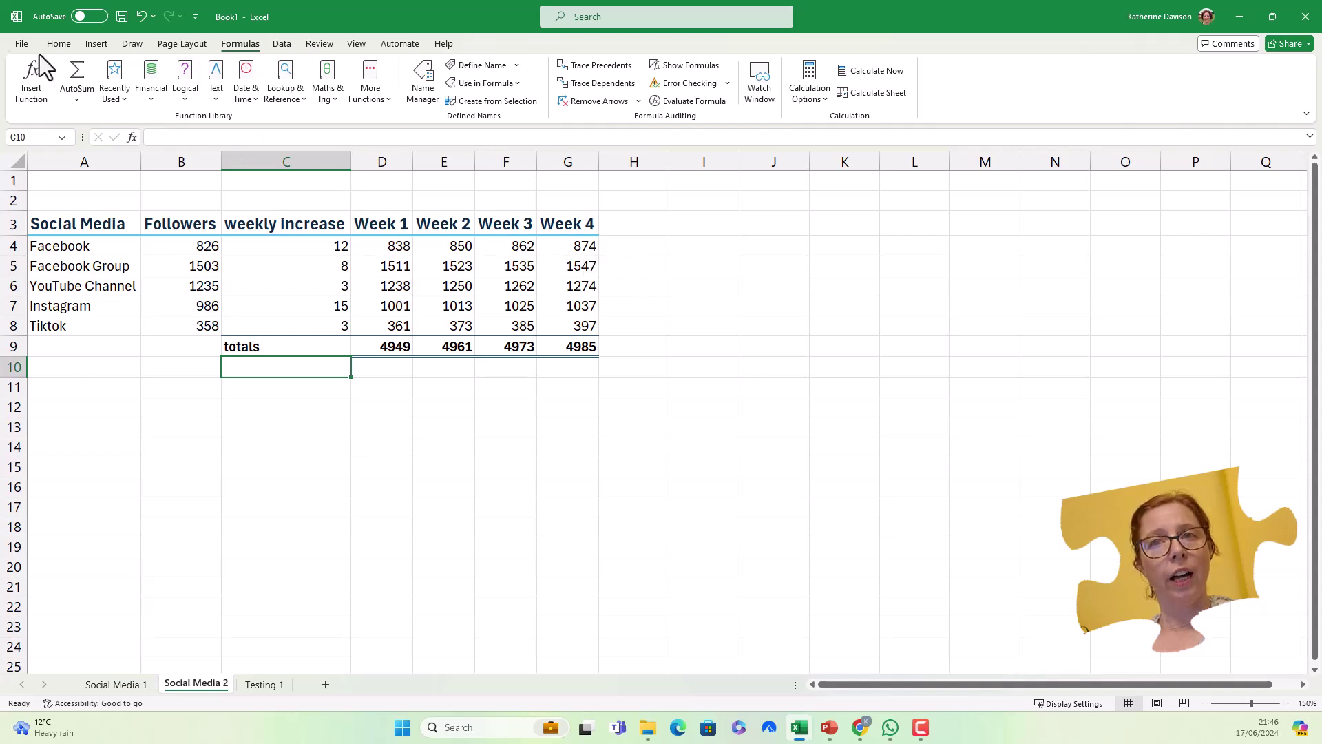
Enable the Solver Add-in through Excel Options' add-in manager
click(18, 47)
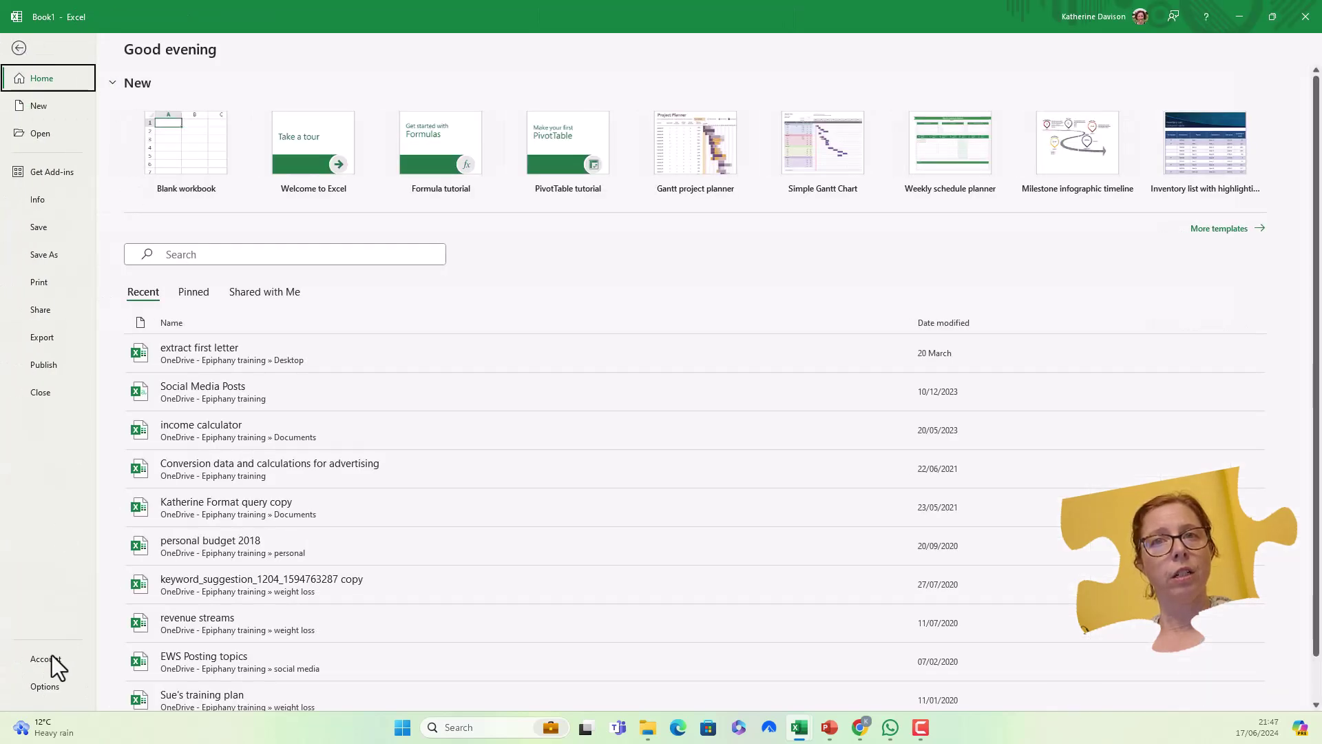
click(46, 686)
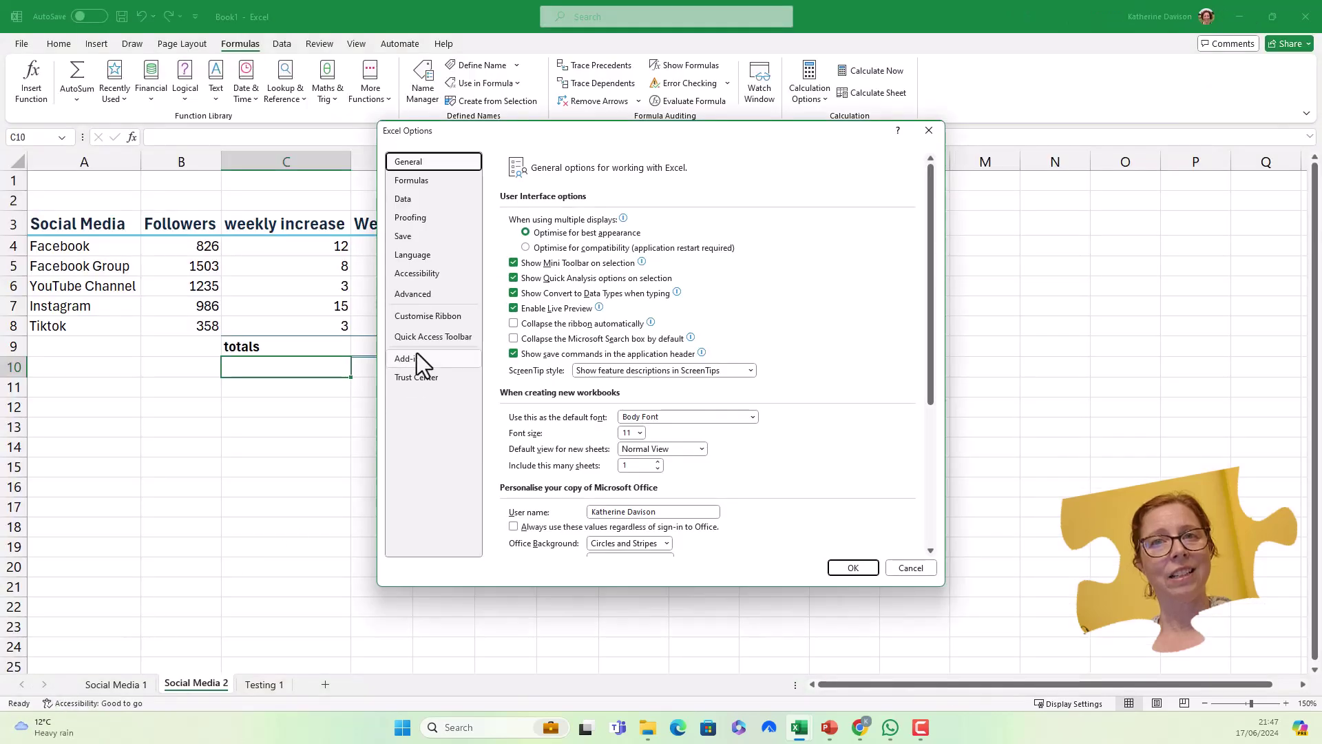
click(437, 358)
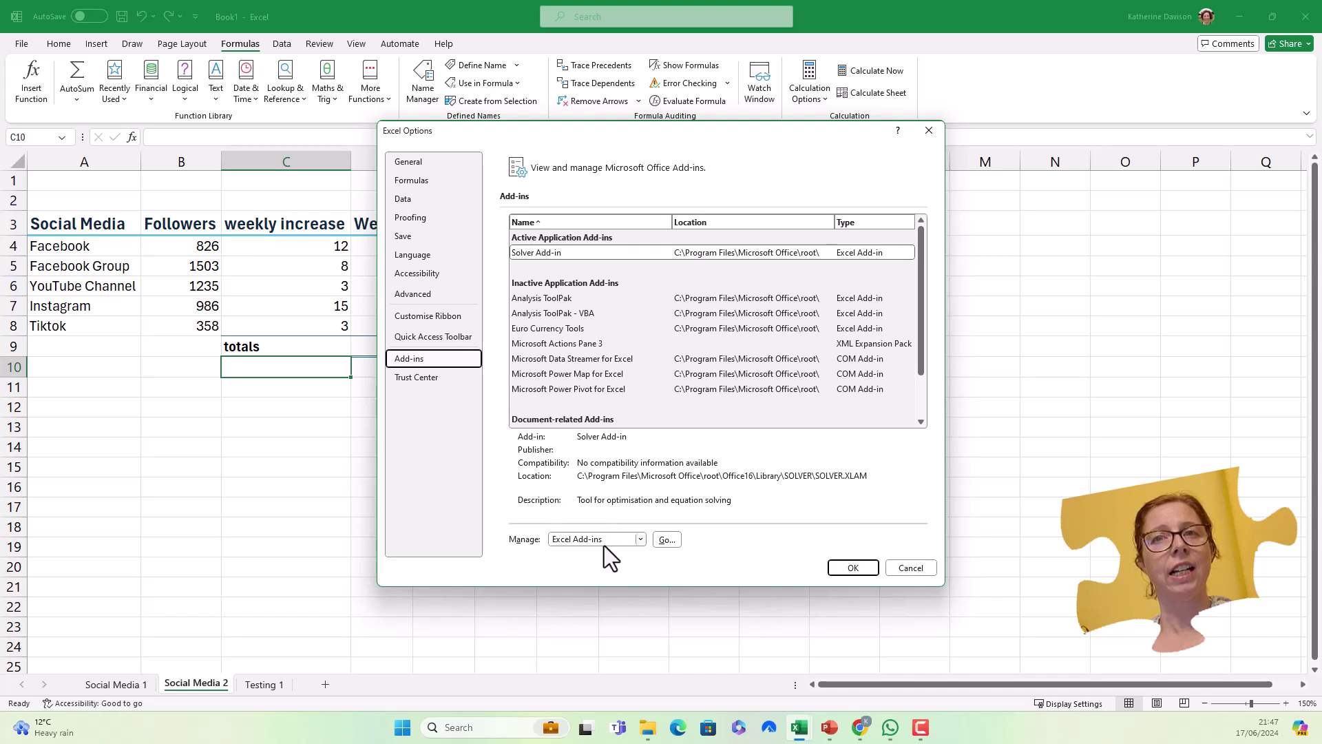
click(666, 540)
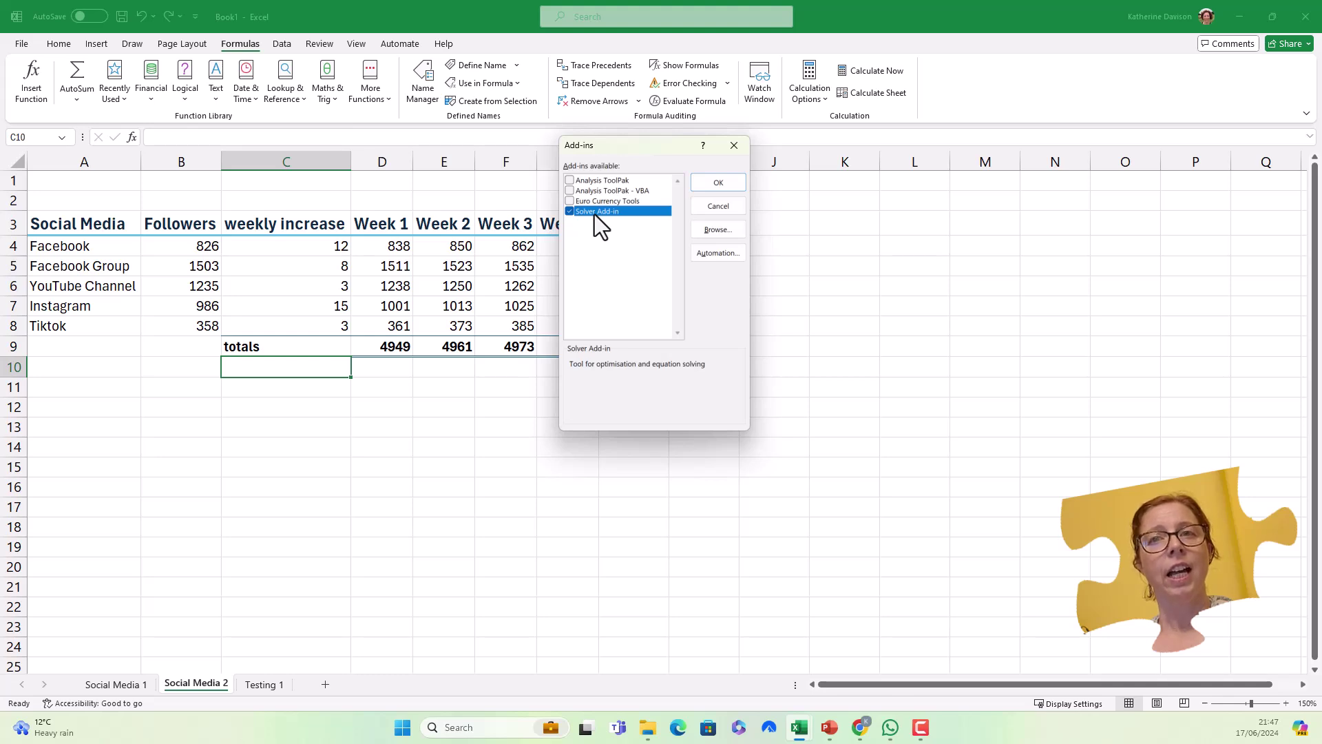
click(713, 182)
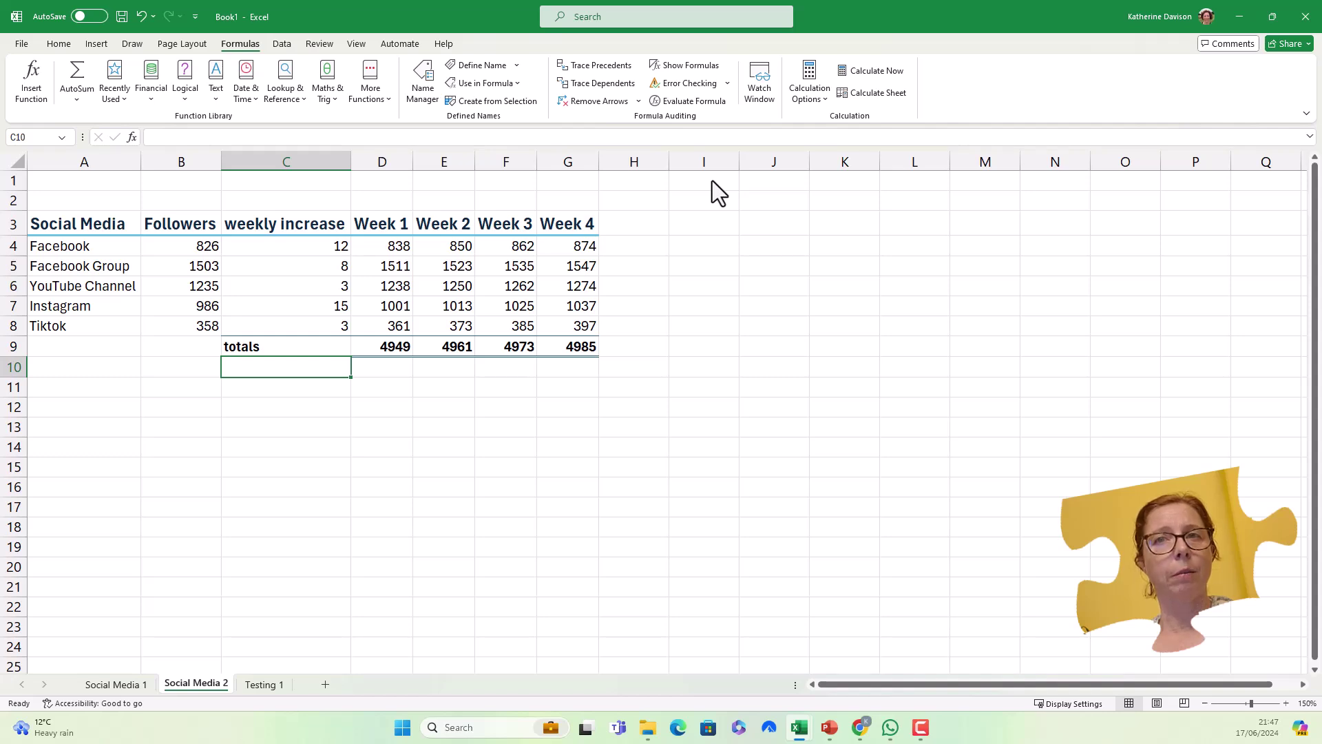
Open Solver from the Data tab and move its dialog right of the follower table
click(283, 44)
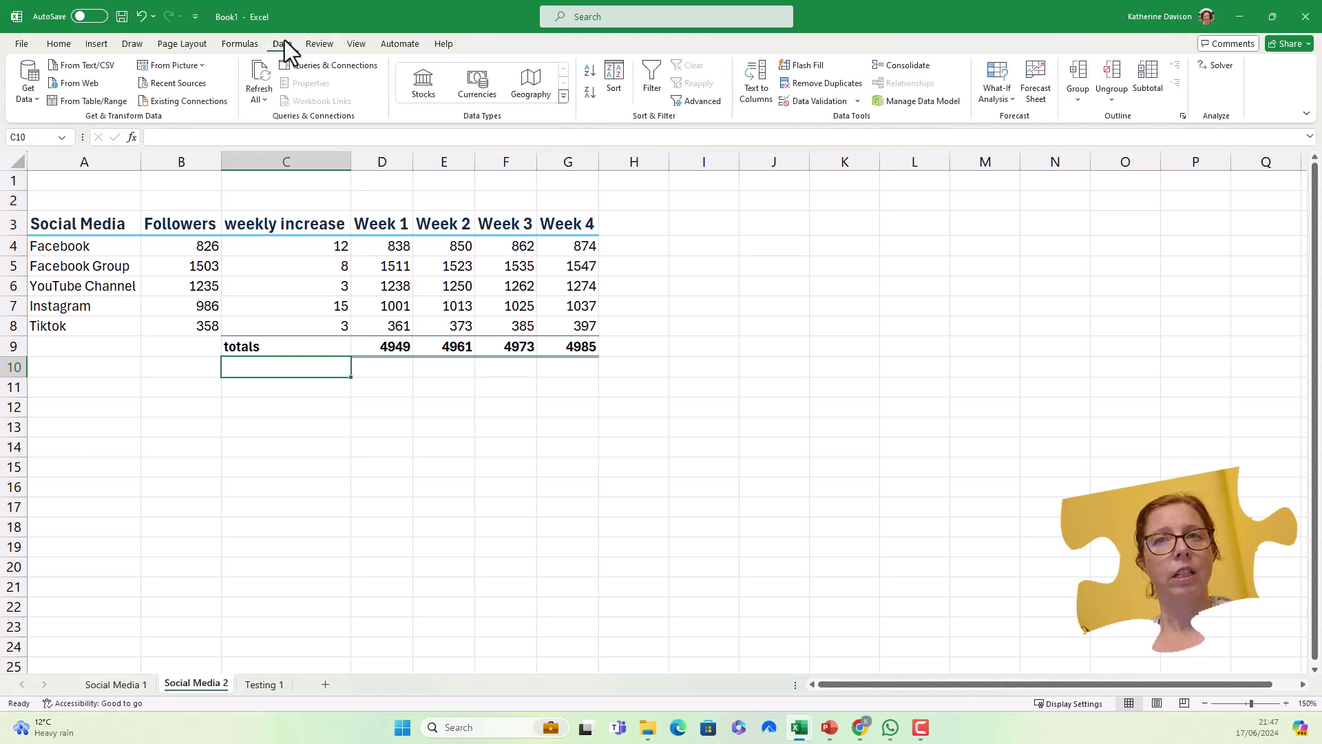
click(1221, 67)
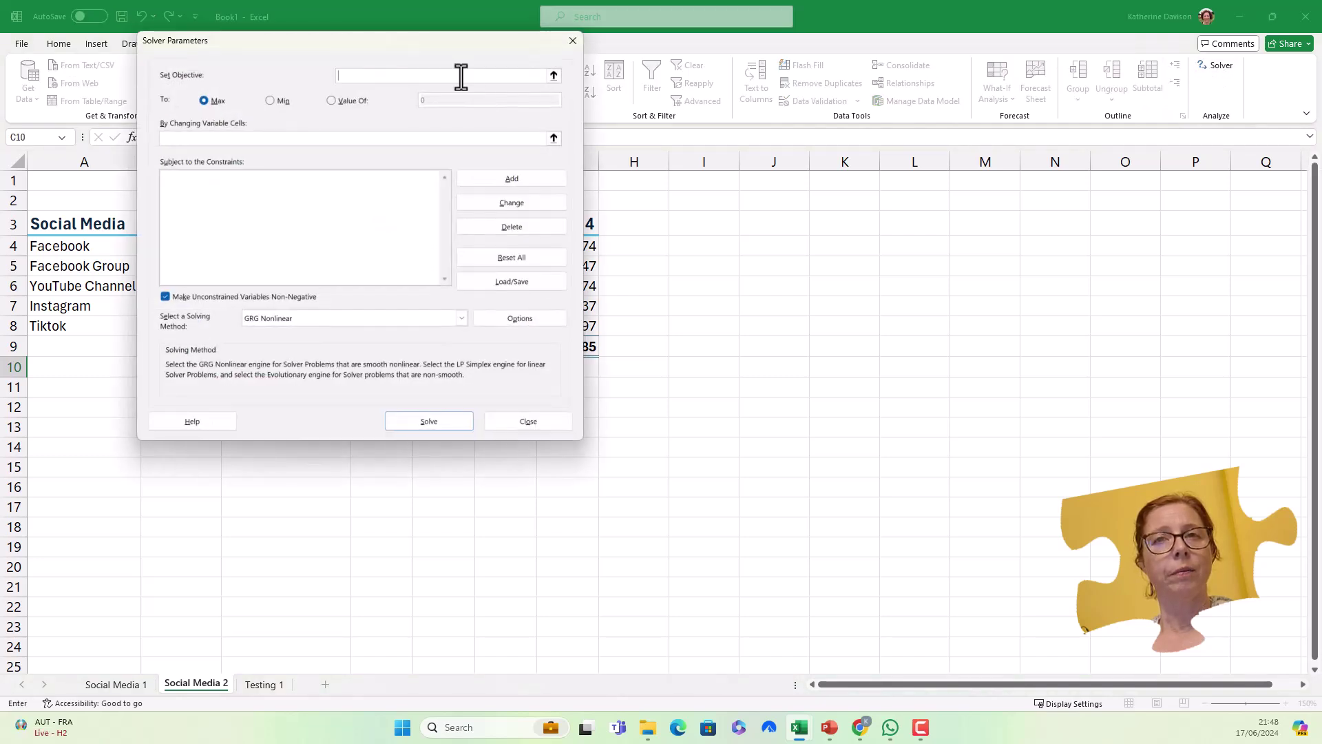
drag(388, 43, 877, 192)
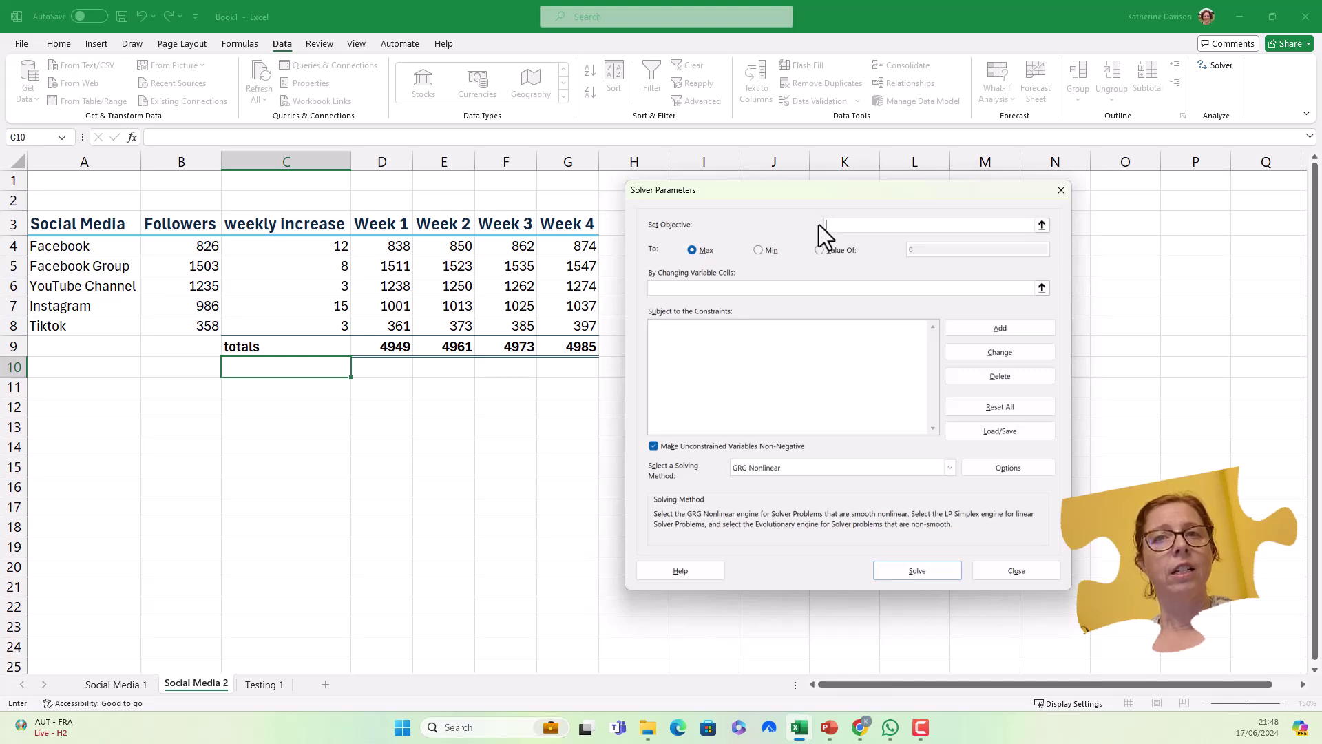
Set Solver's objective G9 to a value of 6000, varying cells C4:C8
click(584, 344)
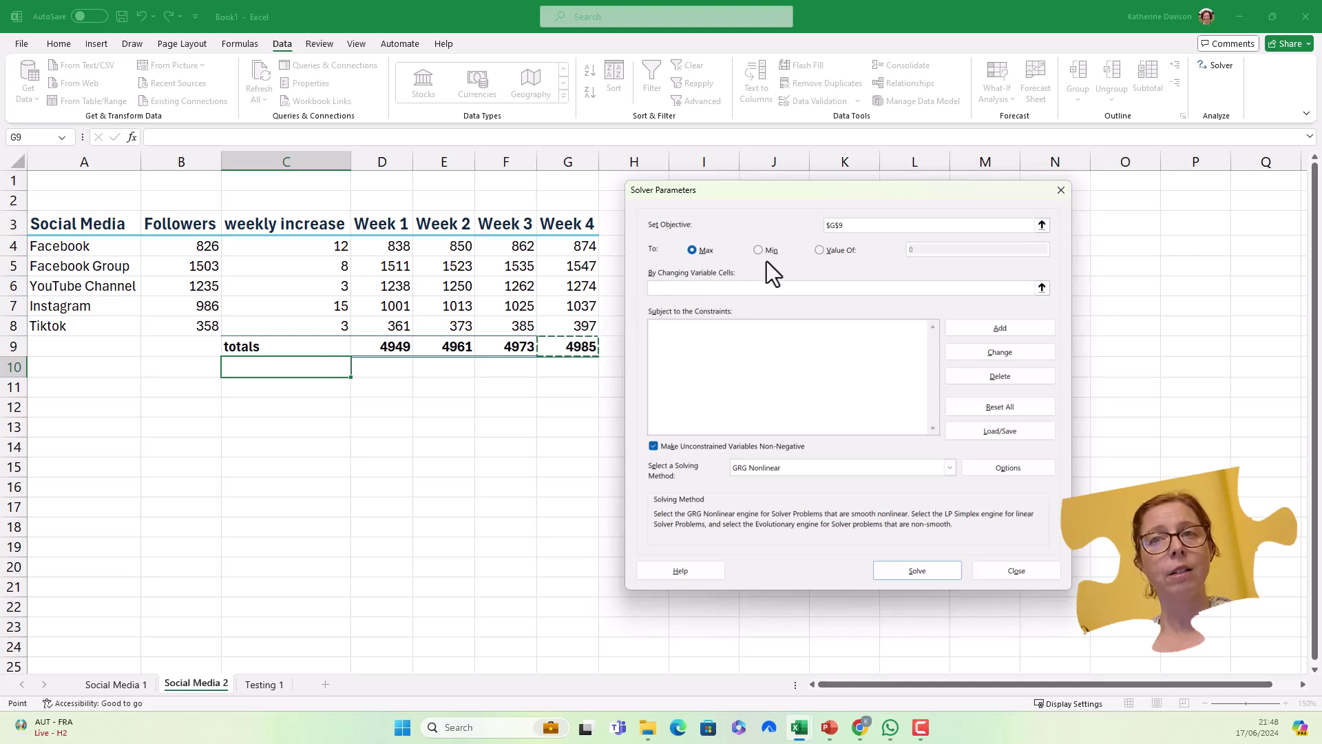
click(820, 250)
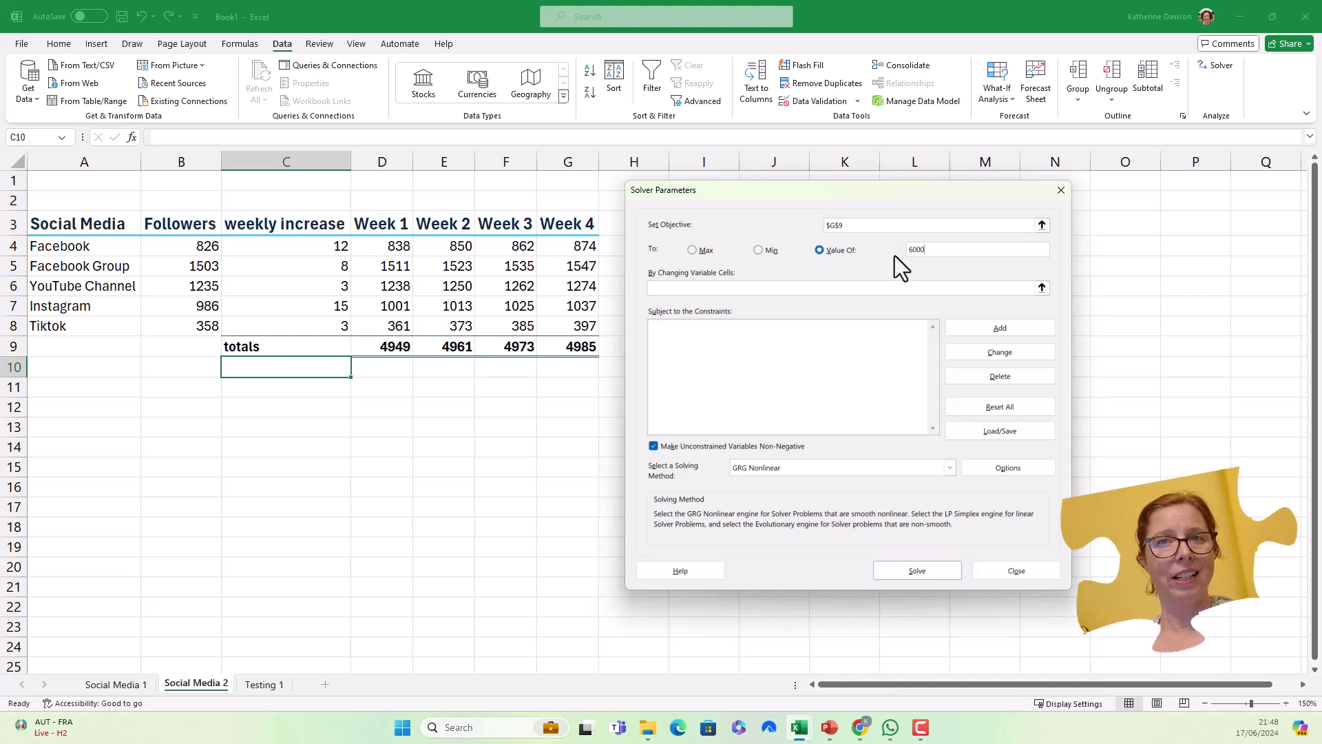
click(721, 287)
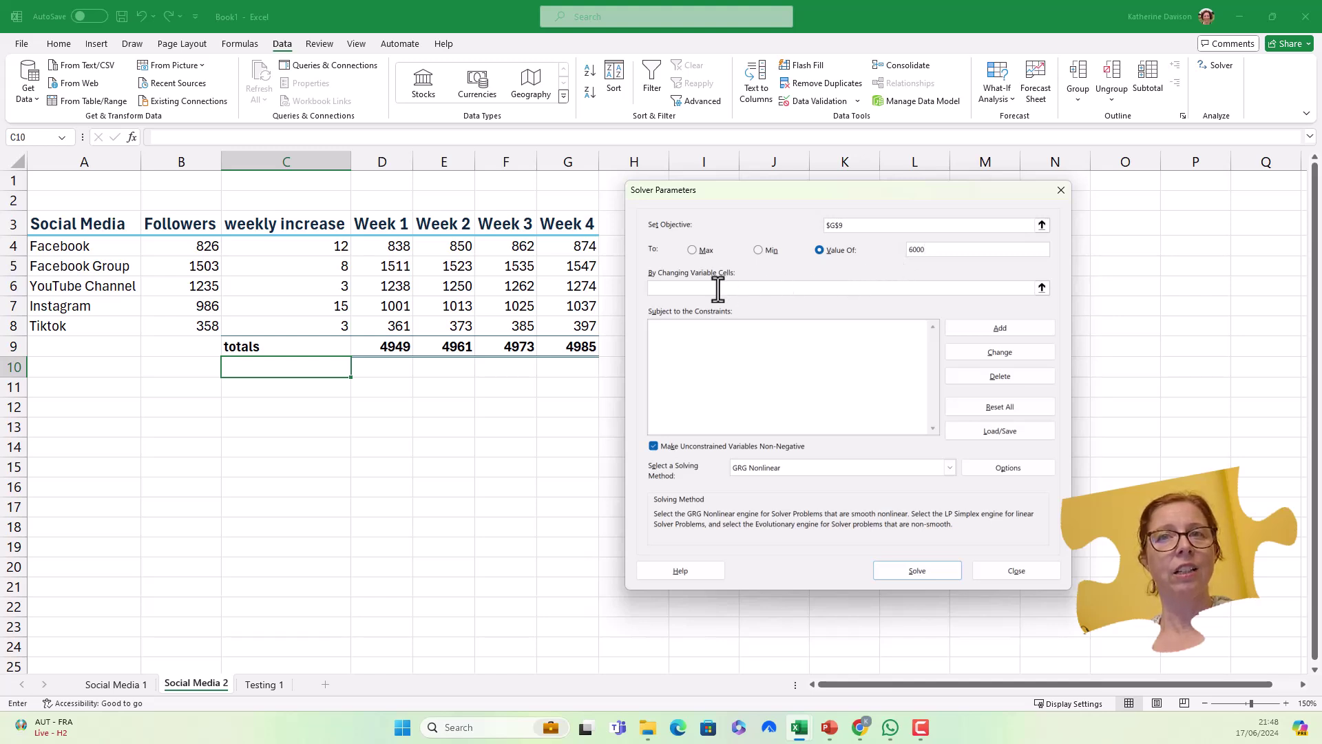
click(716, 289)
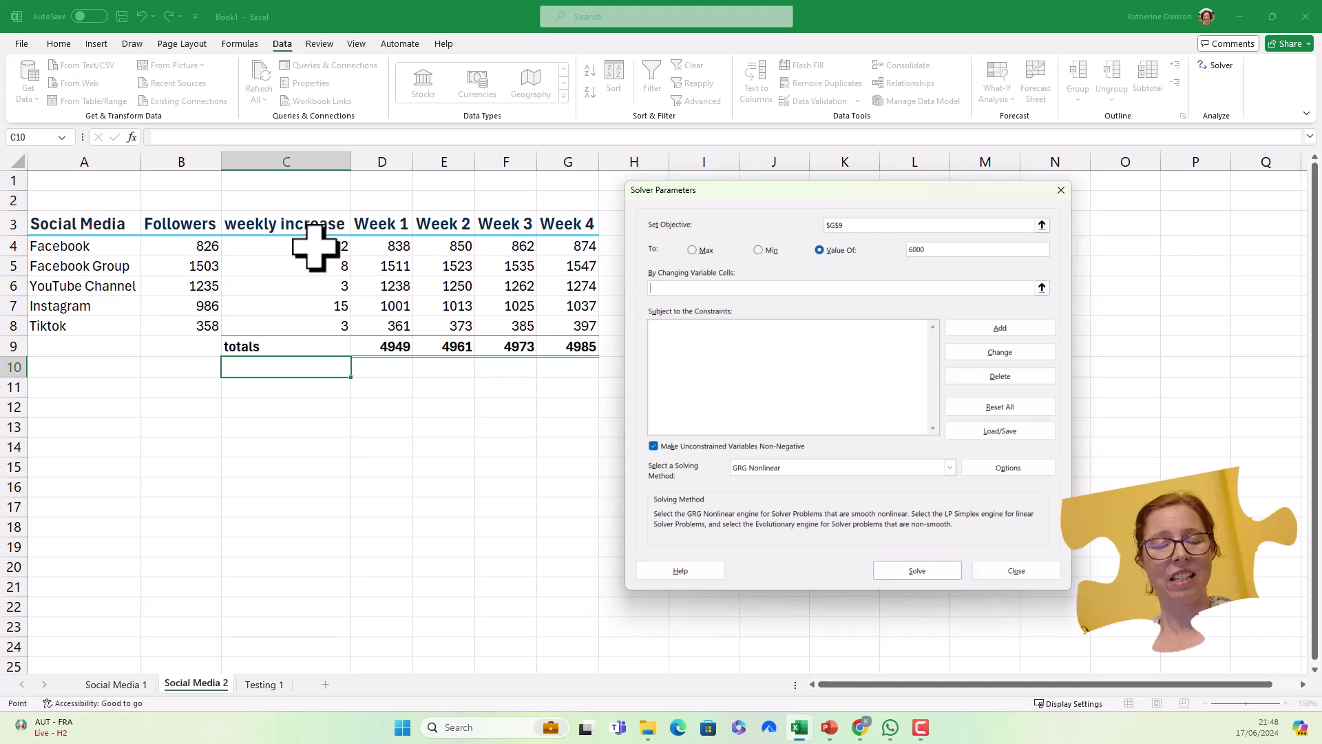
drag(315, 251, 339, 325)
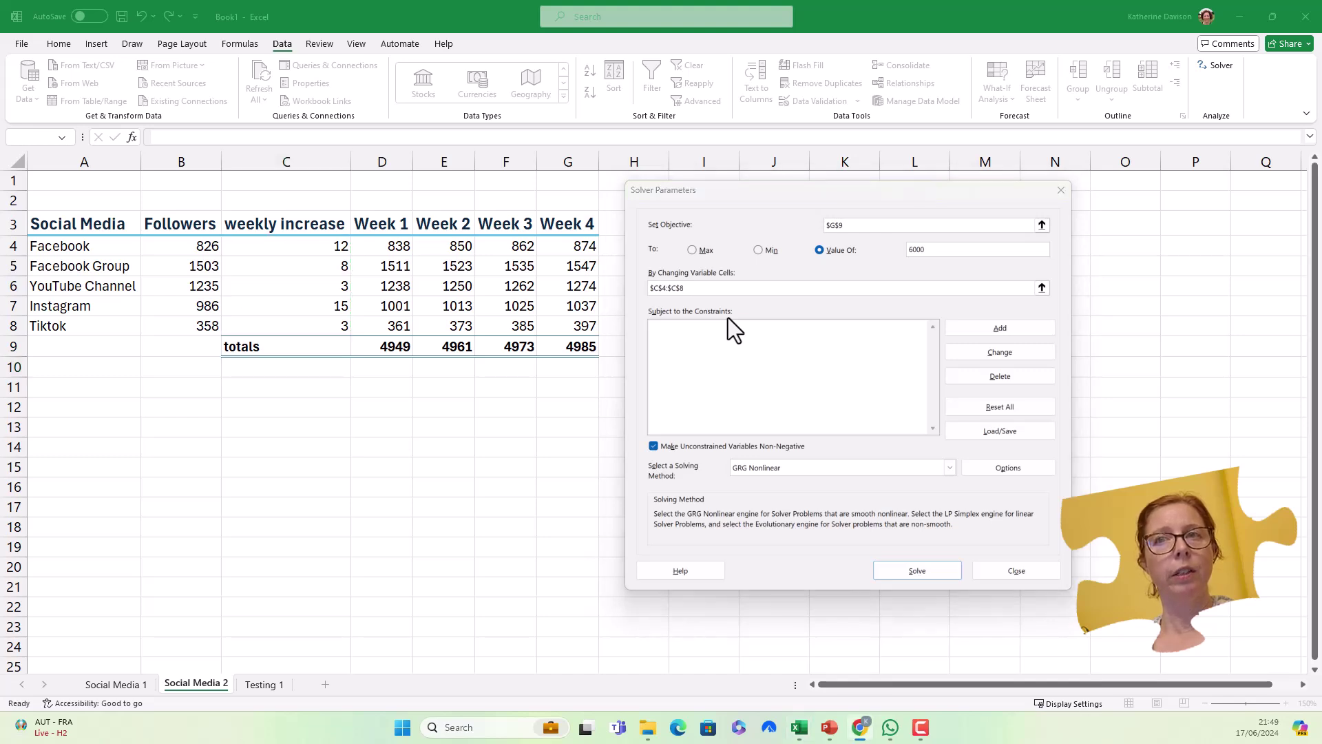
click(729, 317)
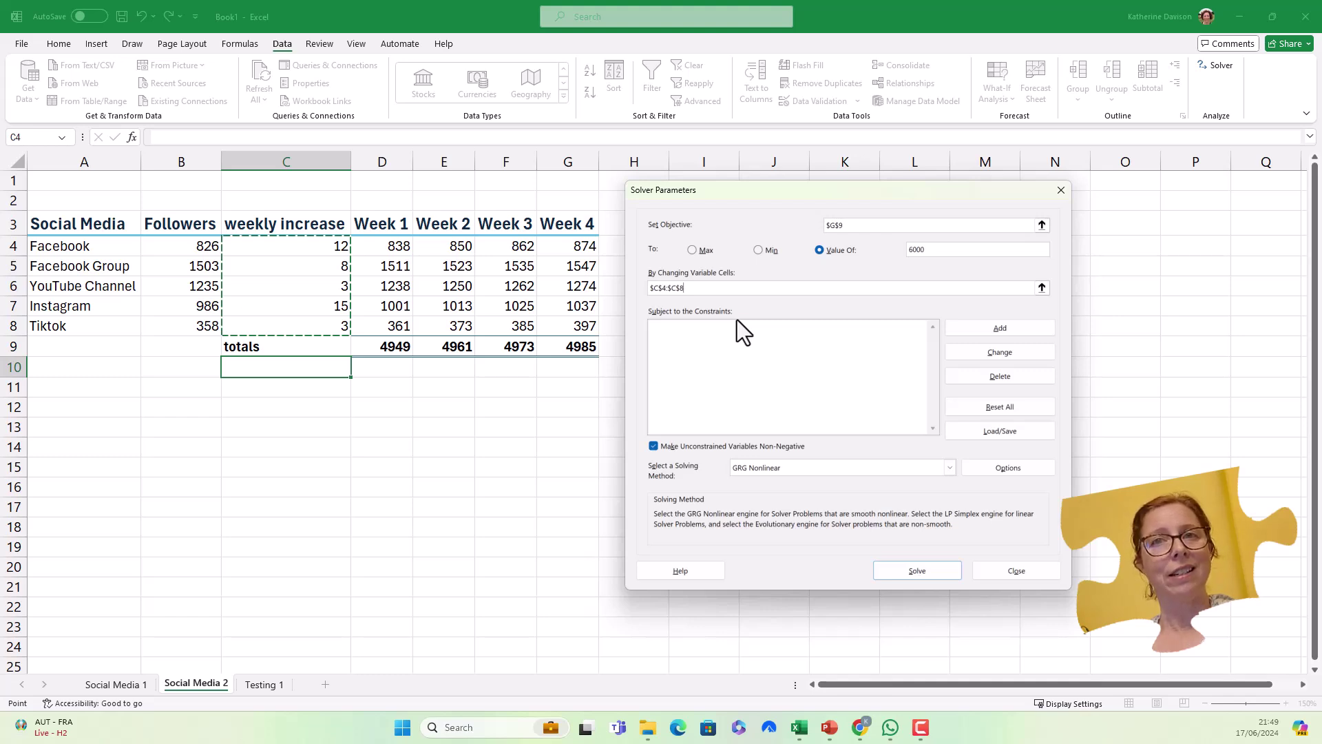
Add a Solver constraint requiring C4:C8 to be integers
click(1002, 330)
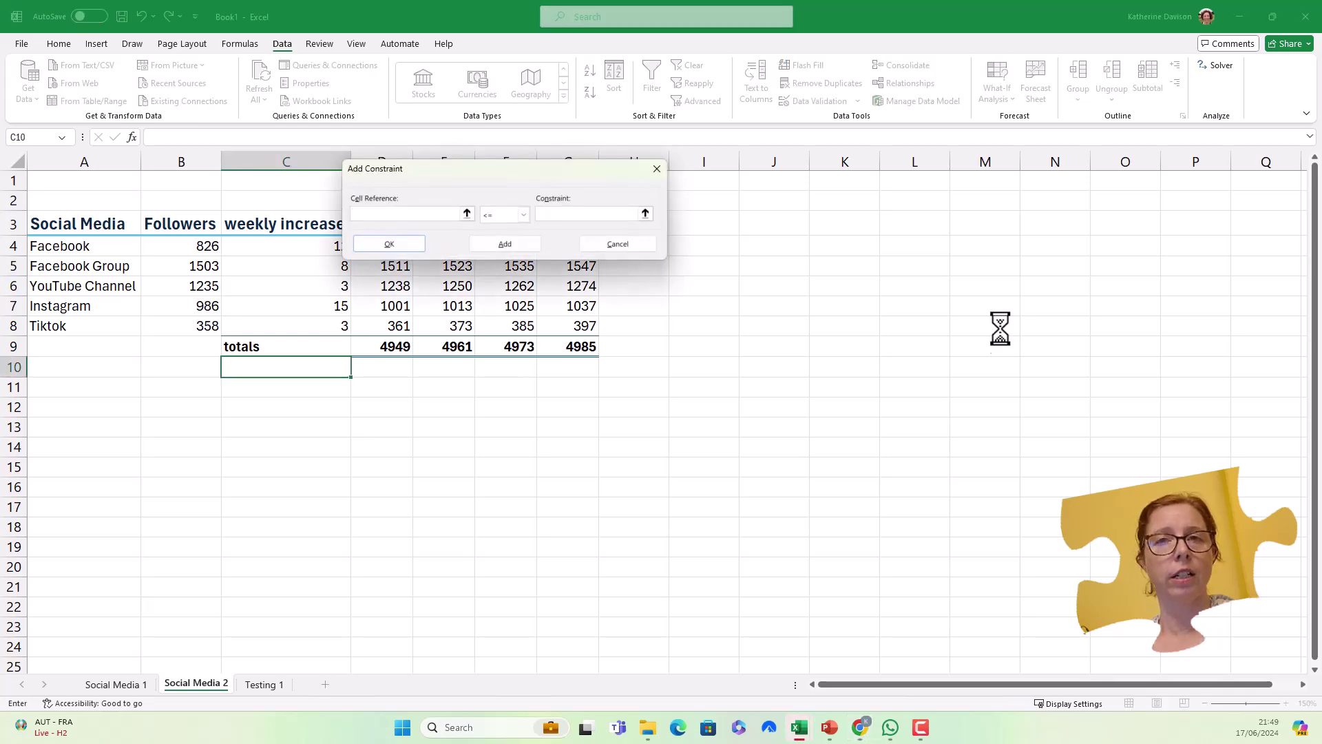
drag(502, 167, 502, 129)
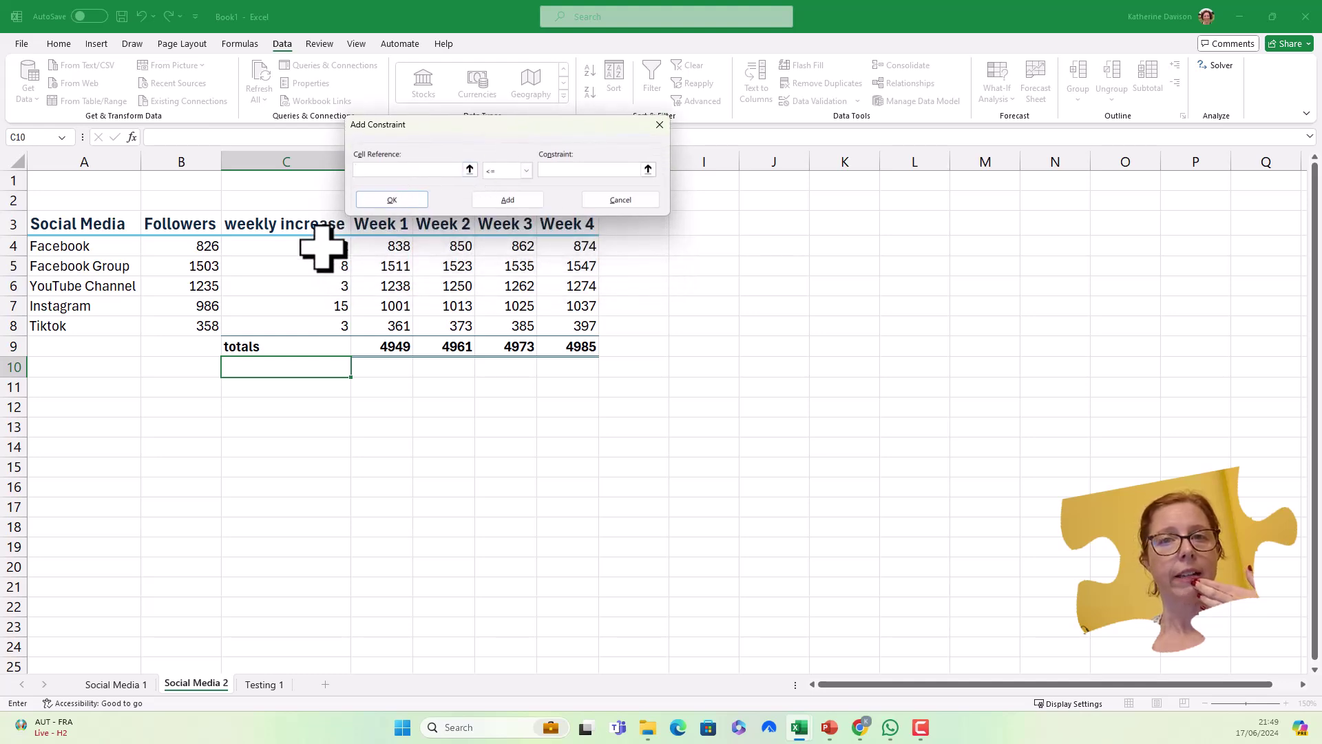
drag(325, 246, 320, 320)
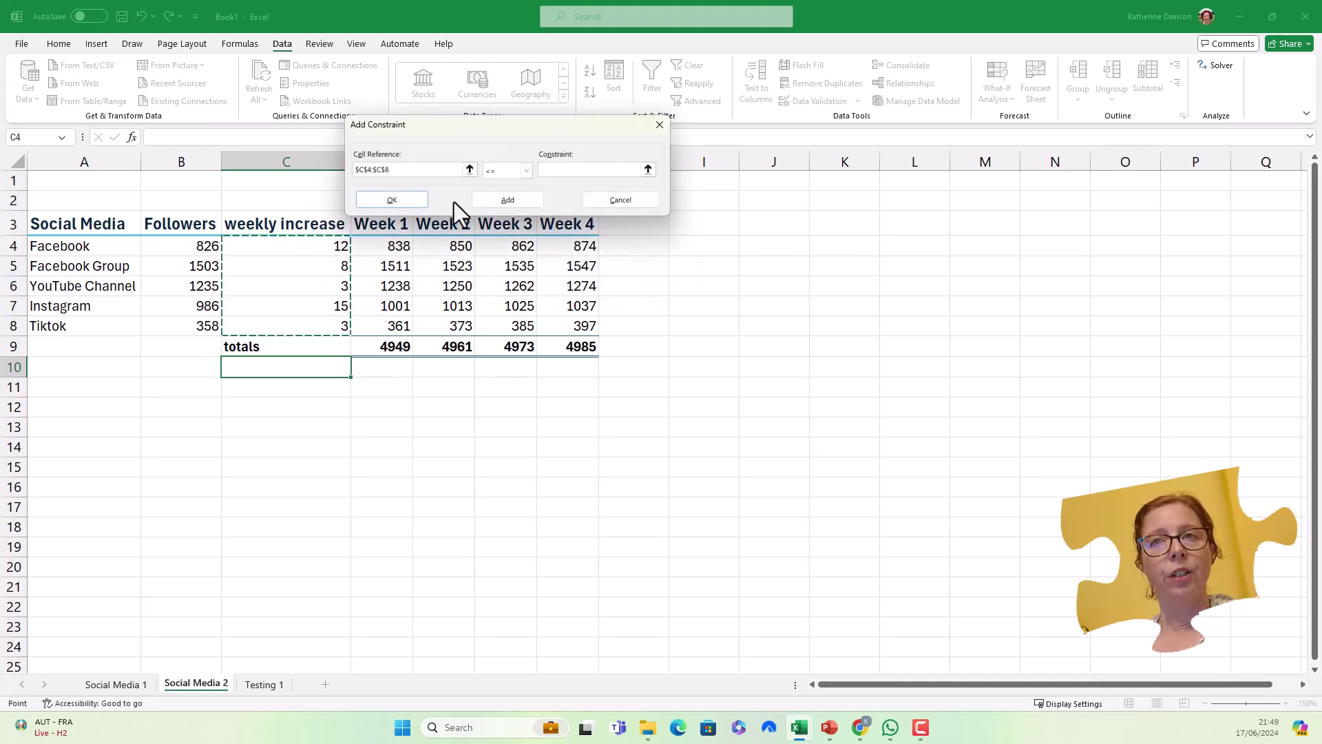
click(506, 173)
click(500, 218)
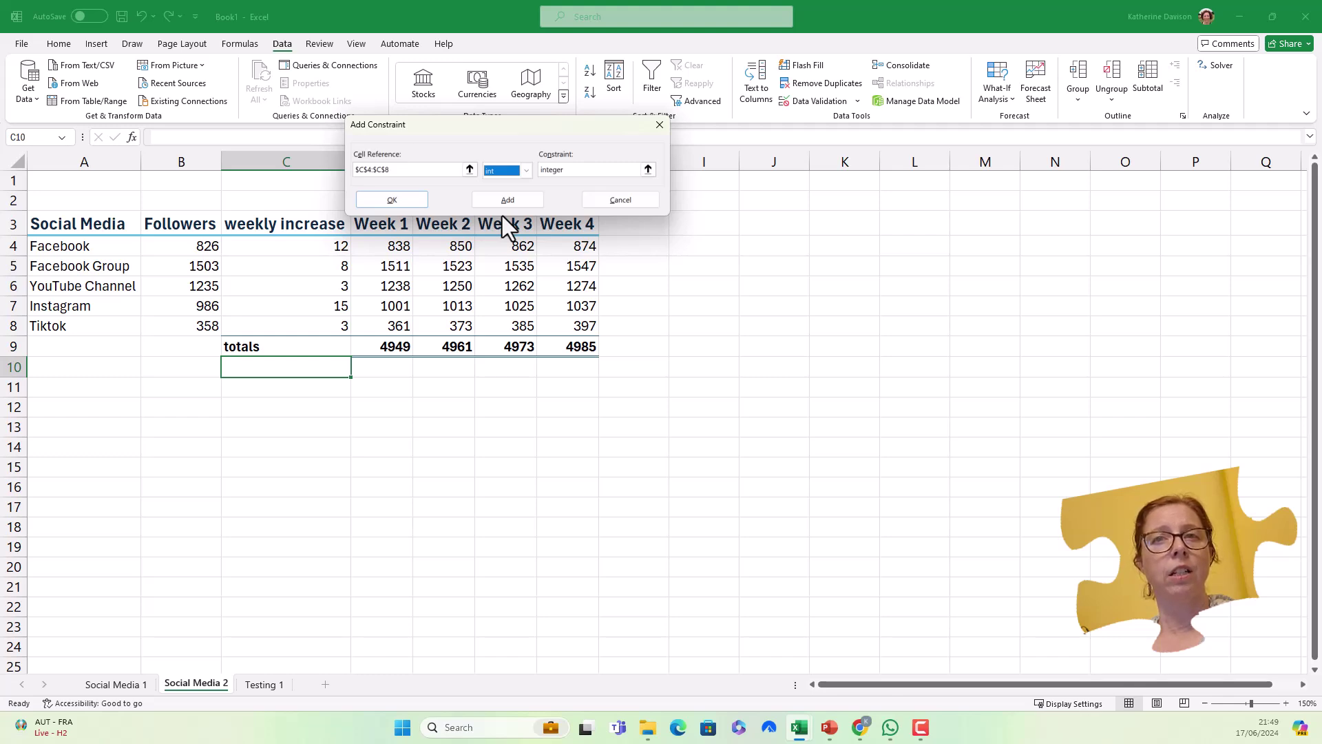
Save the integer rule and add a second constraint requiring C4:C8 to be >= 0
click(515, 201)
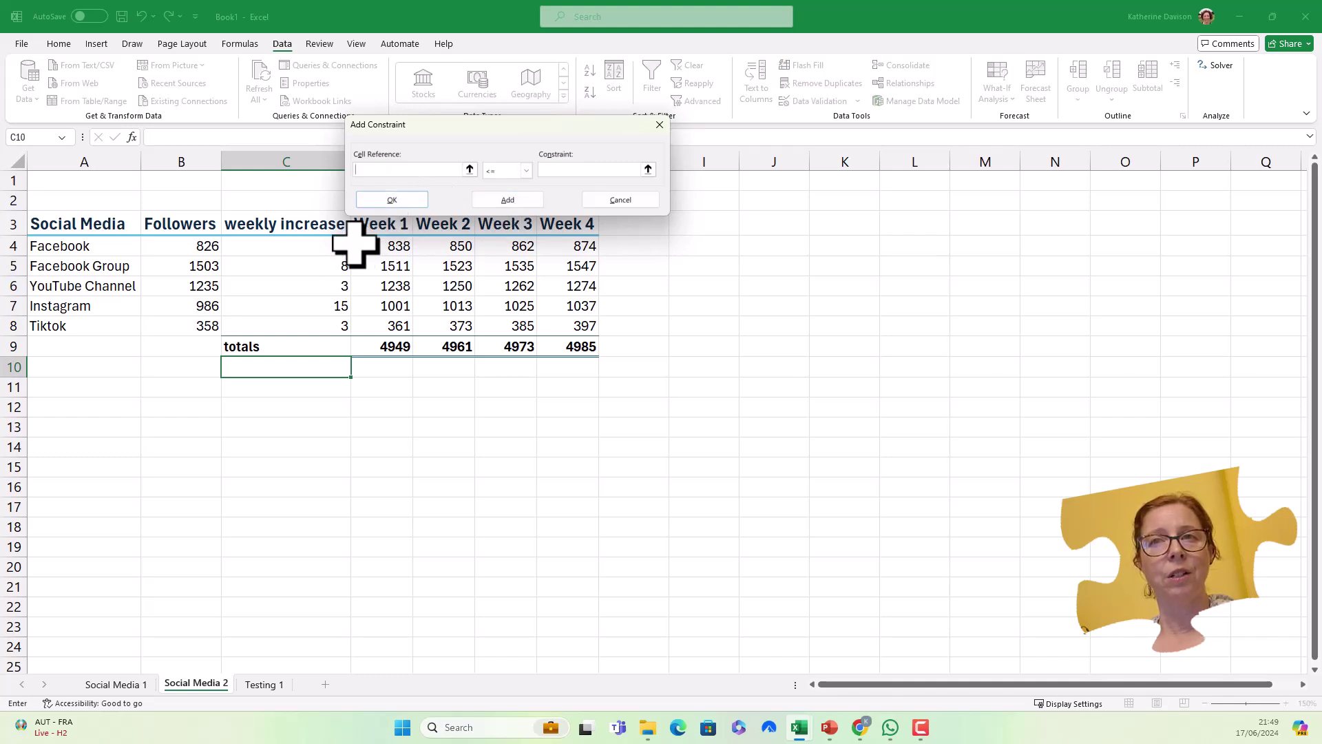
drag(316, 248, 316, 325)
click(527, 171)
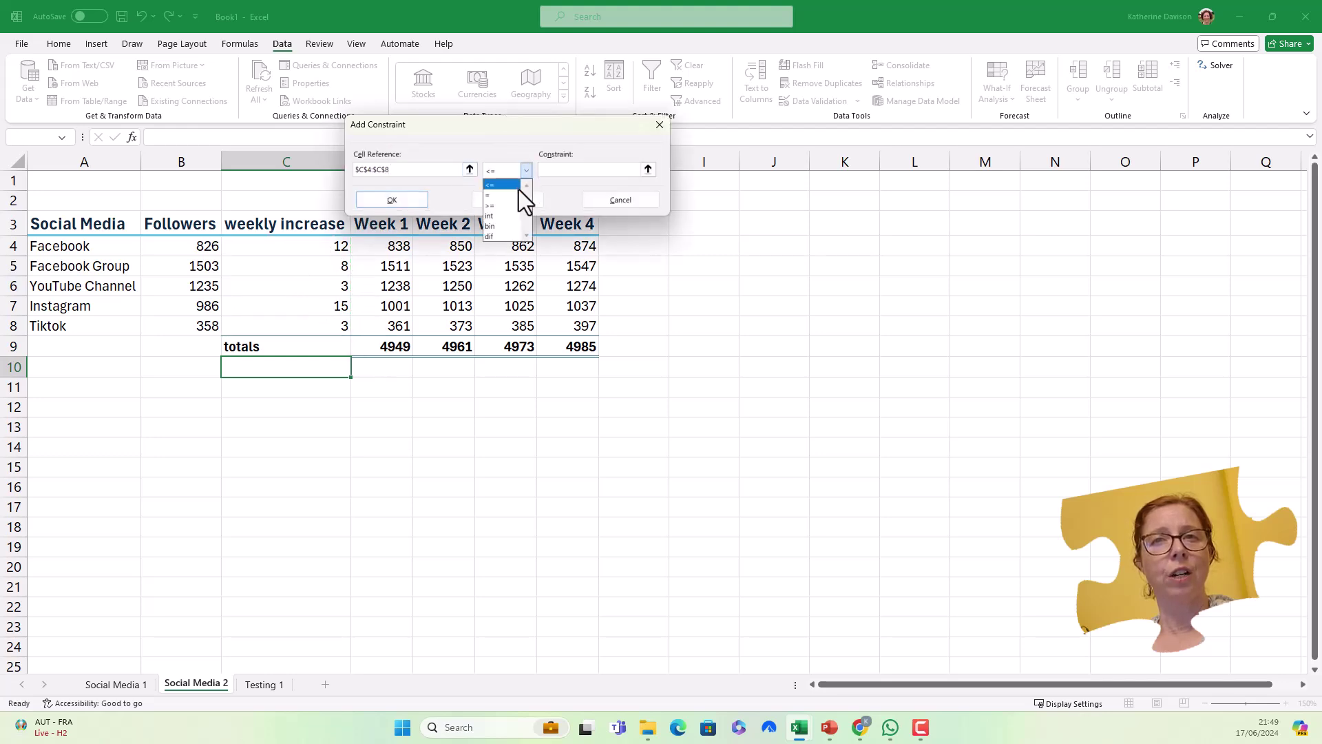
click(504, 205)
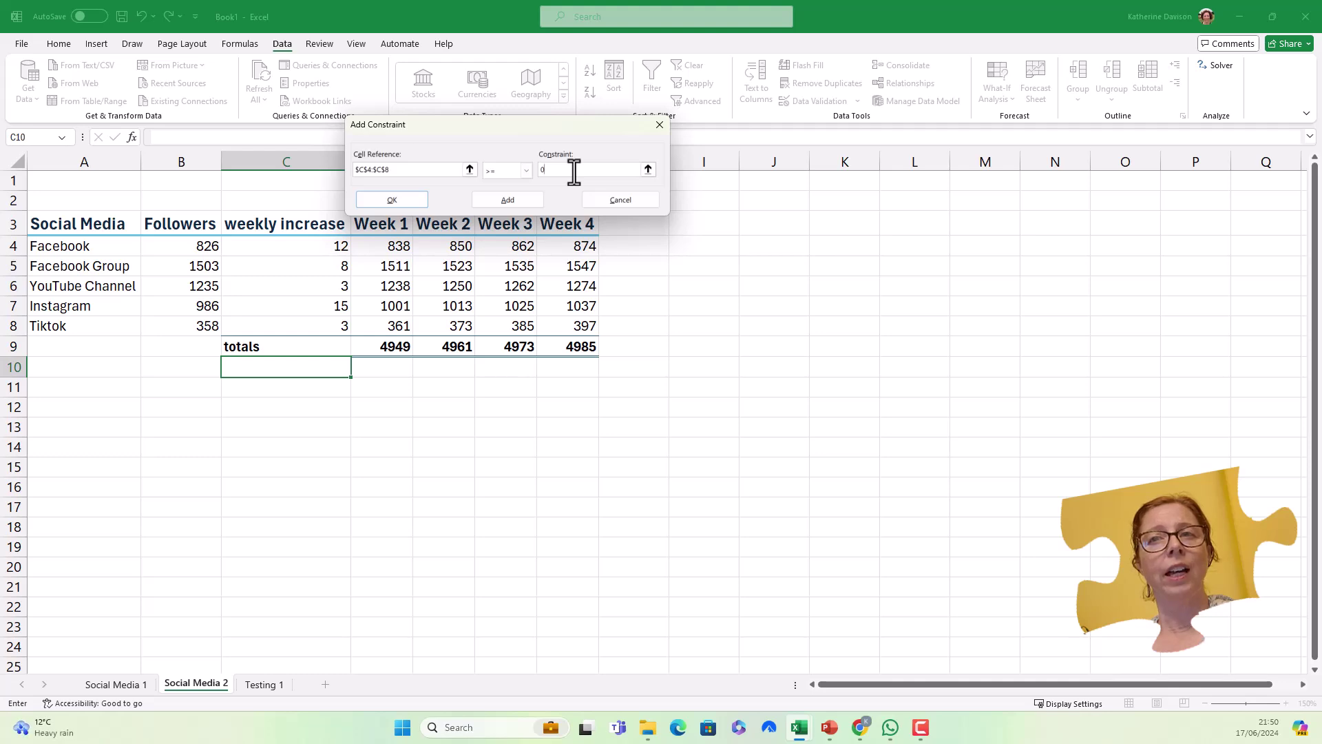
click(401, 199)
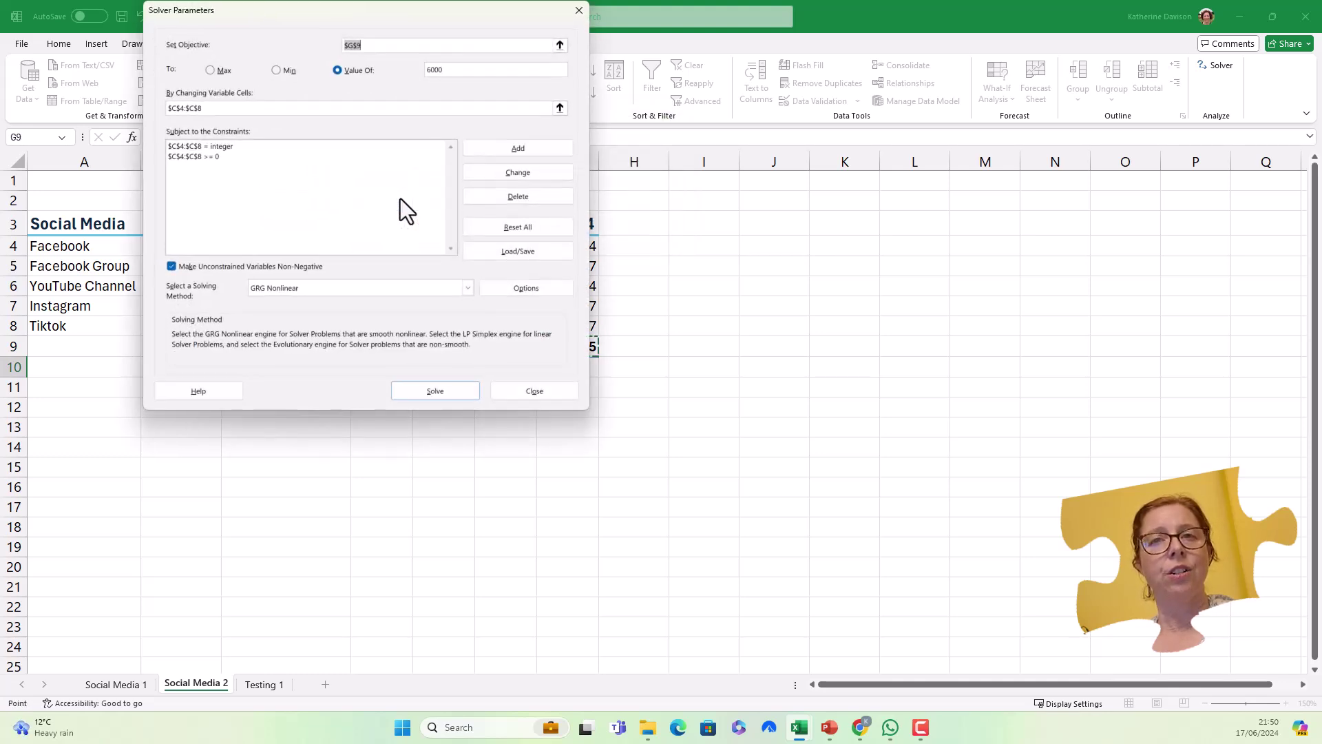
drag(451, 17, 729, 154)
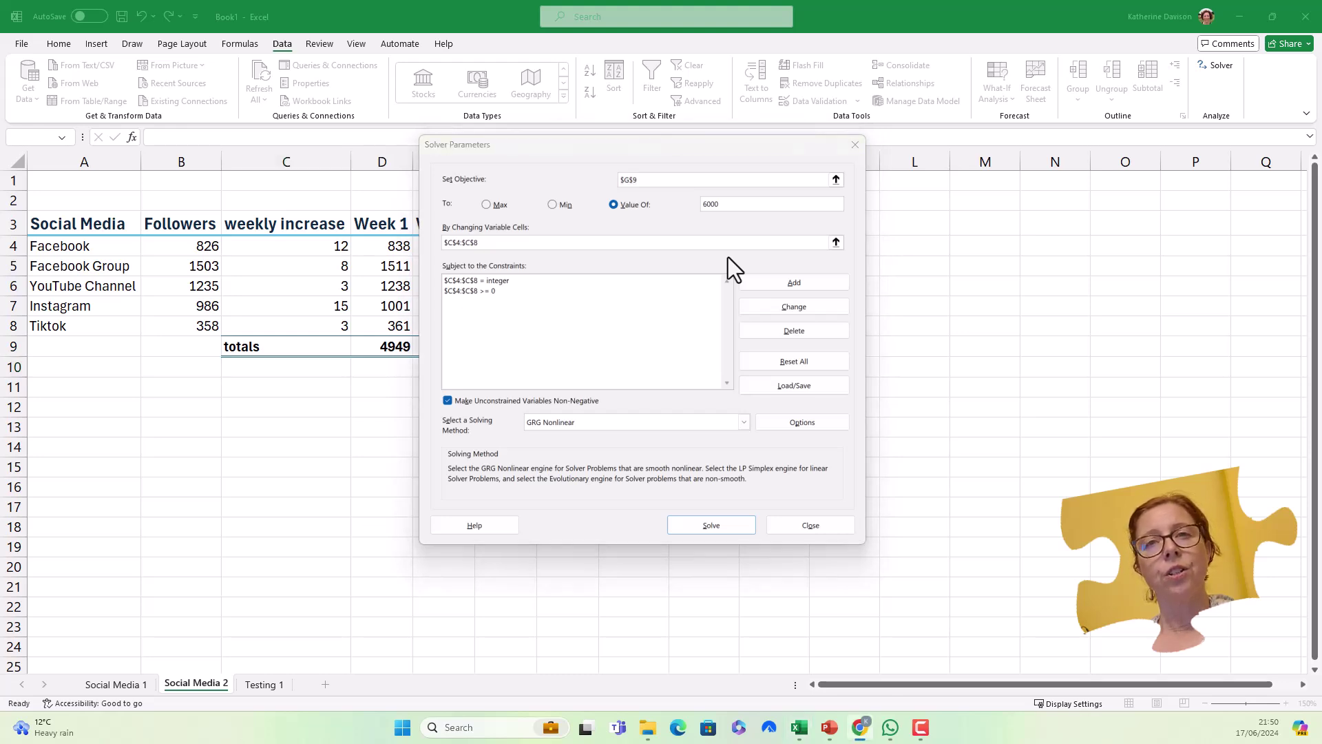
click(729, 258)
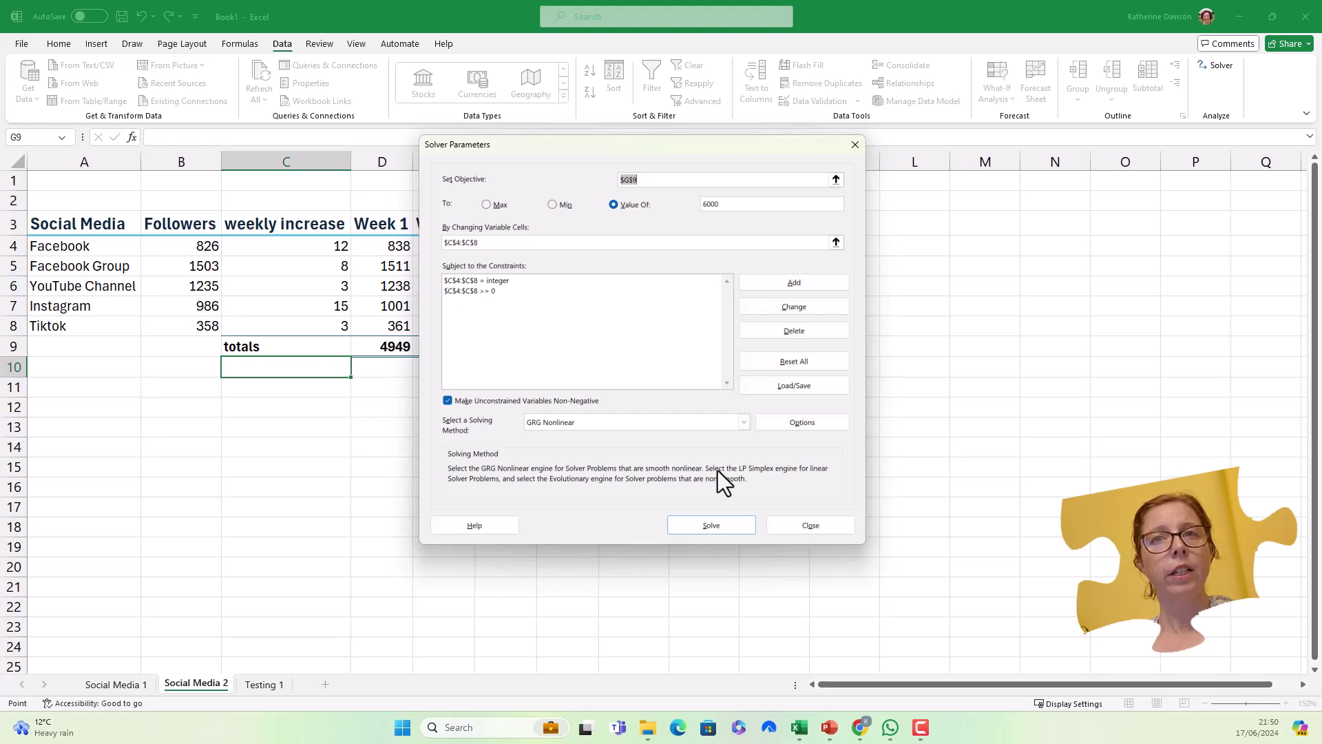
Solve for weekly increases 215, 58, 53, 66, 55 reaching 6000, choosing Restore Original Values
click(705, 531)
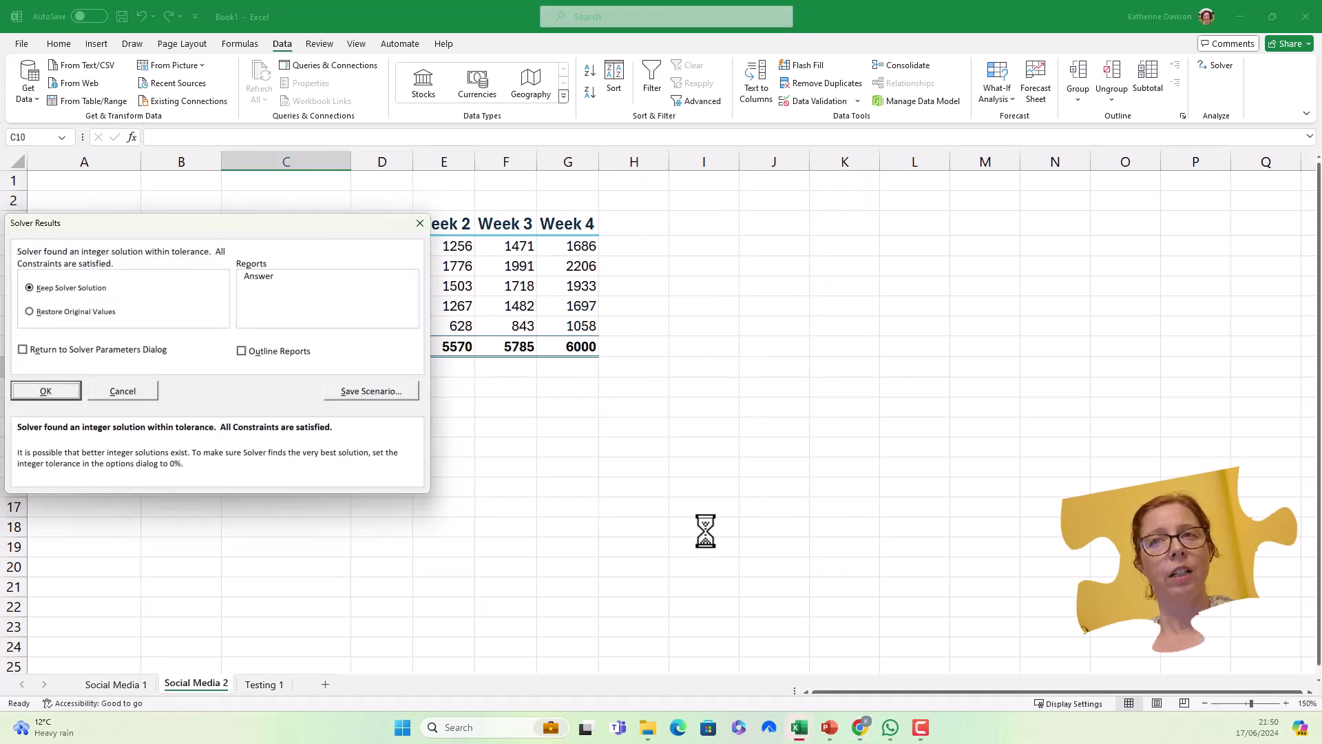
drag(317, 226, 482, 370)
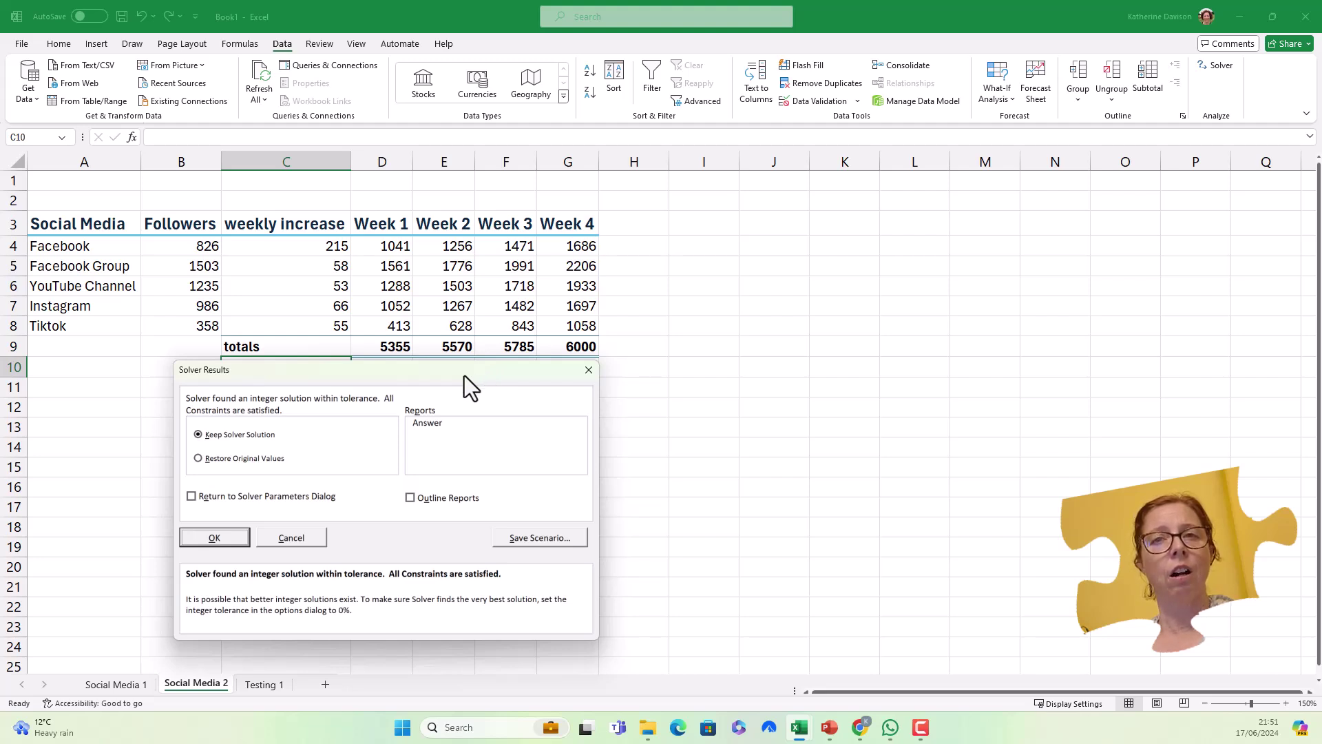
click(200, 460)
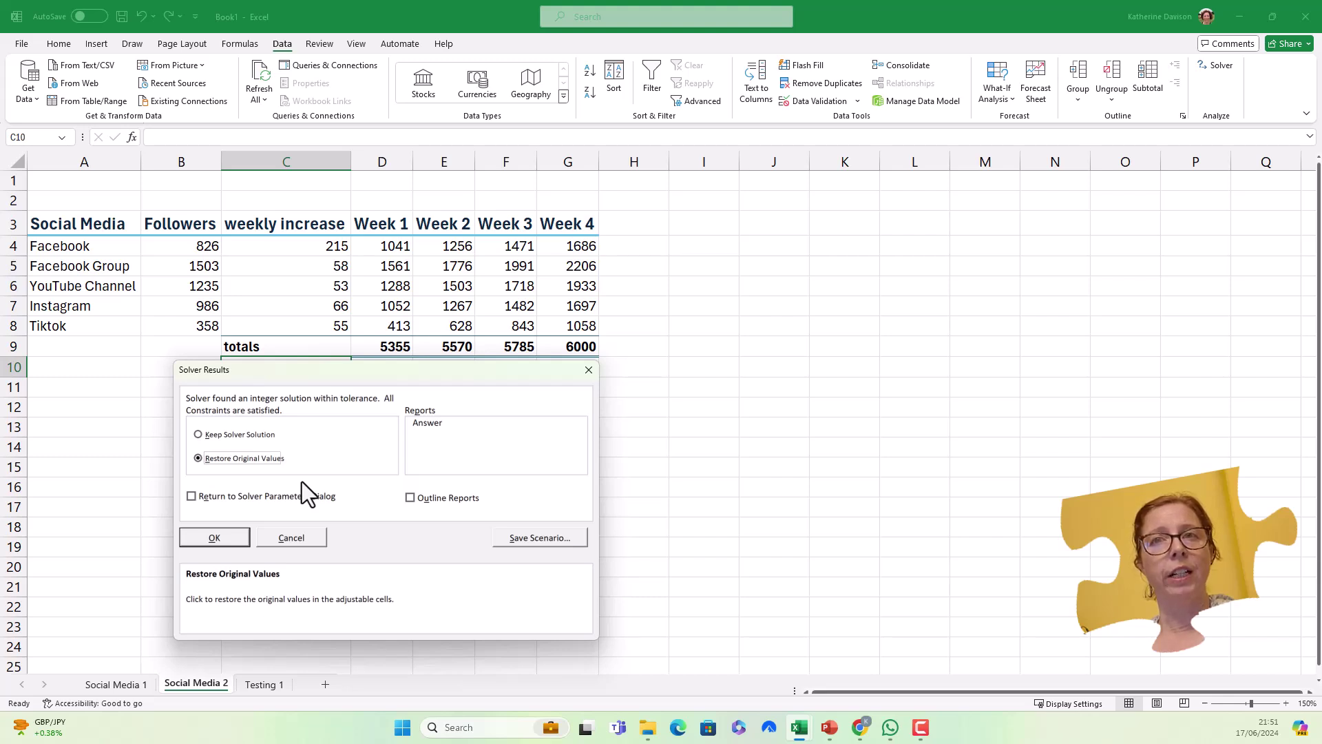
Save the Solver results as scenario 'Solver to 600' and restore the original weekly increases
click(543, 538)
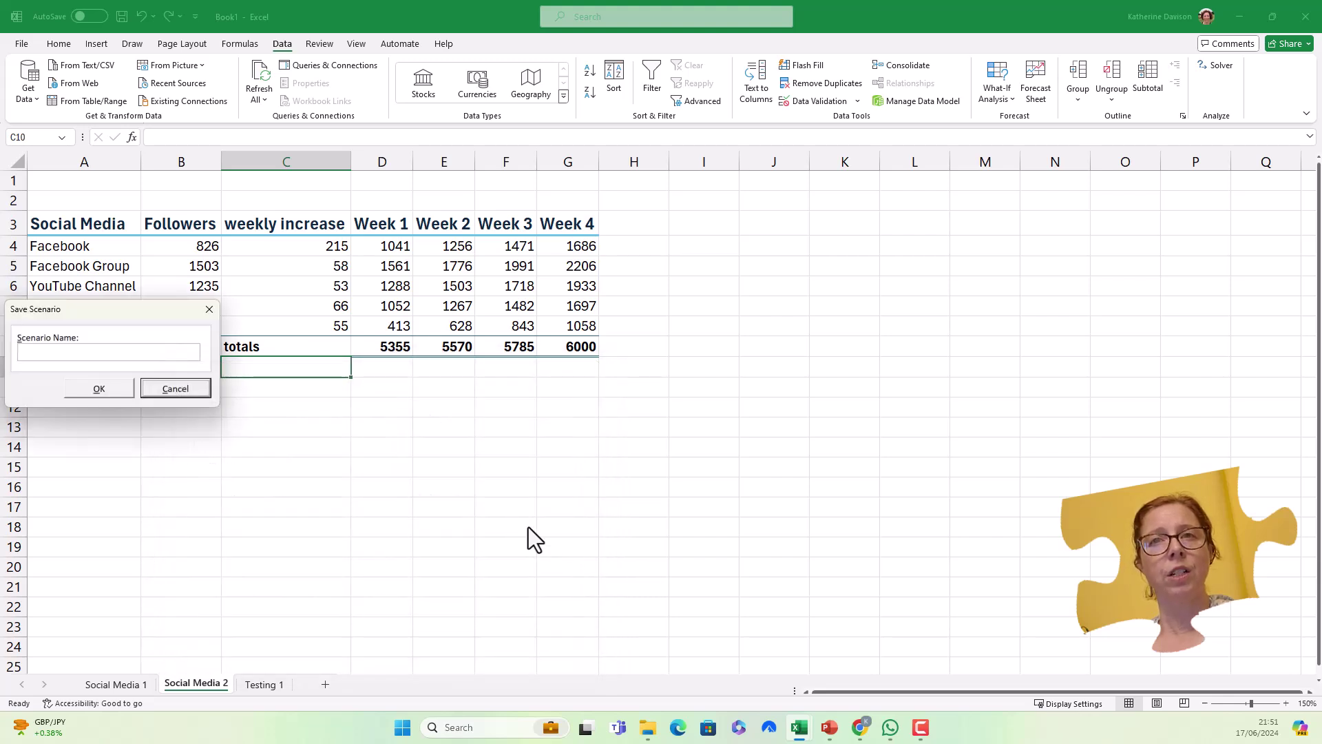
click(124, 352)
text(Solver to 600)
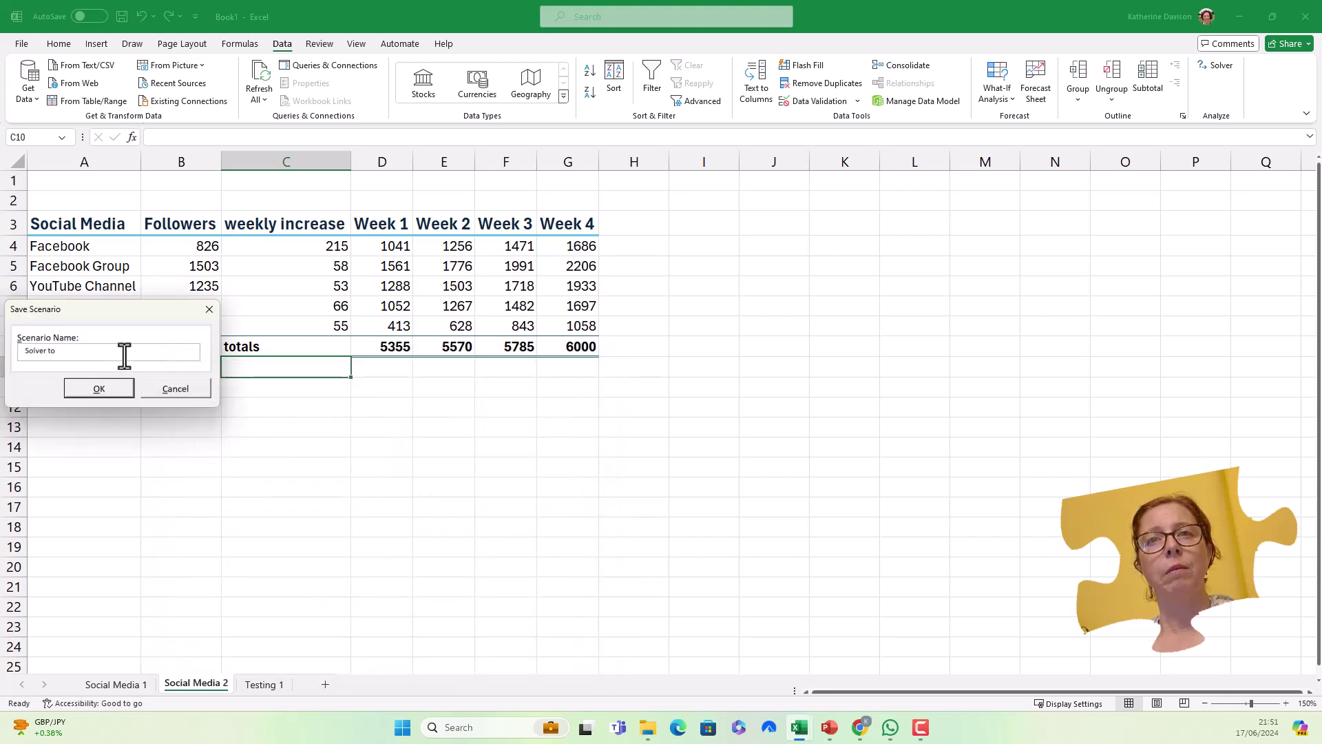
click(72, 388)
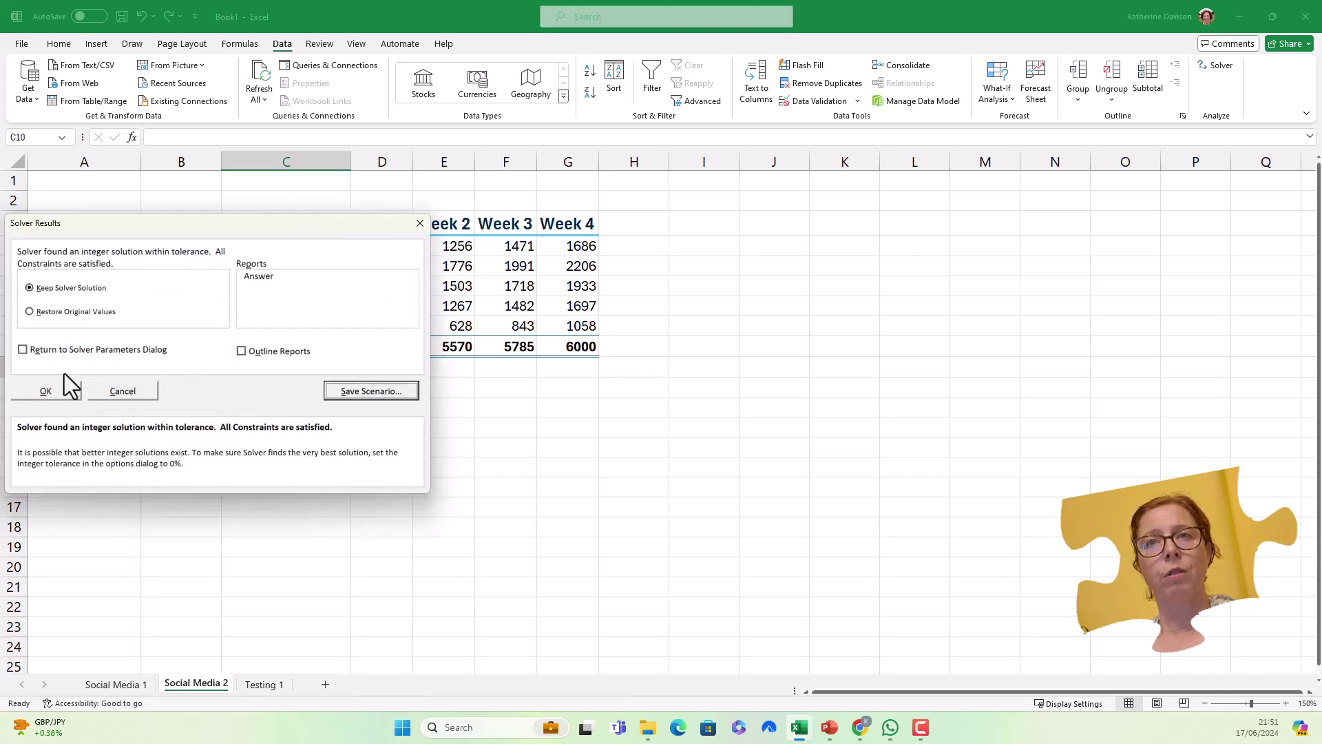
click(42, 313)
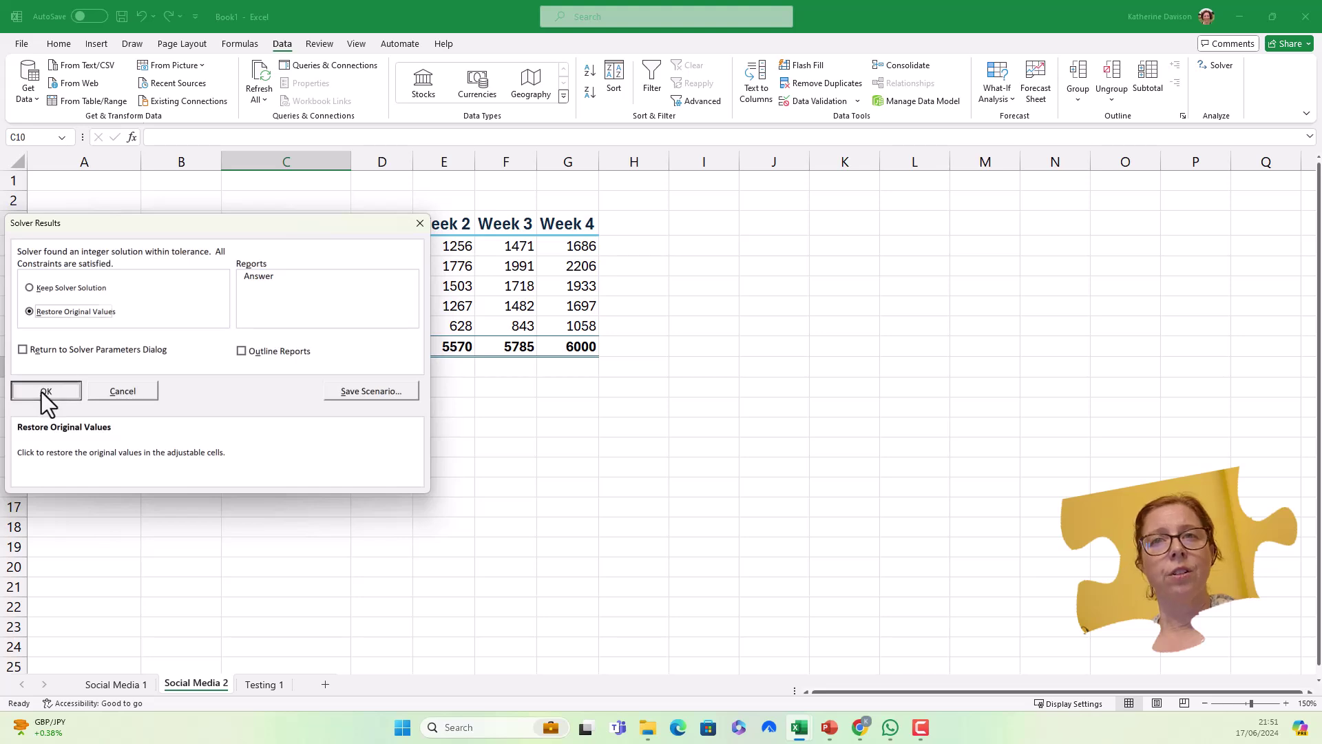
click(43, 390)
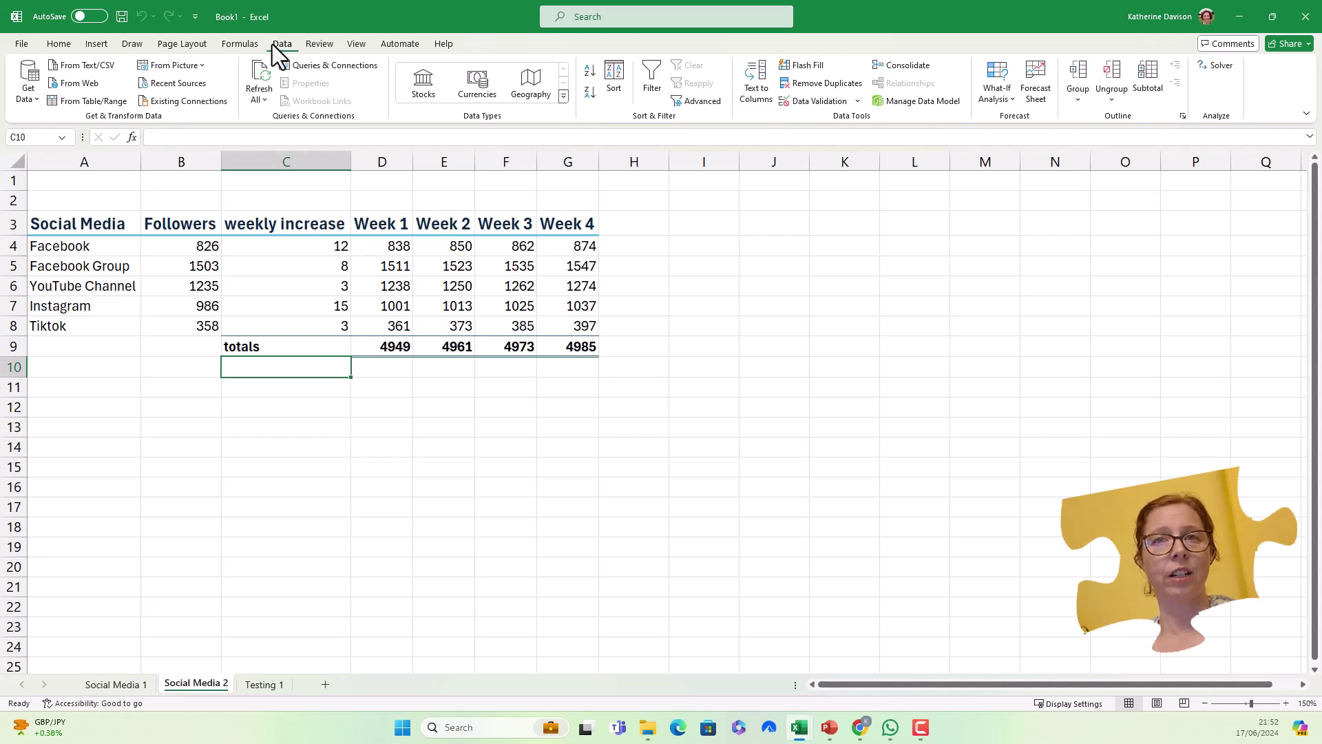
Open the Scenario Manager from What-If Analysis and move it beside the table
click(999, 97)
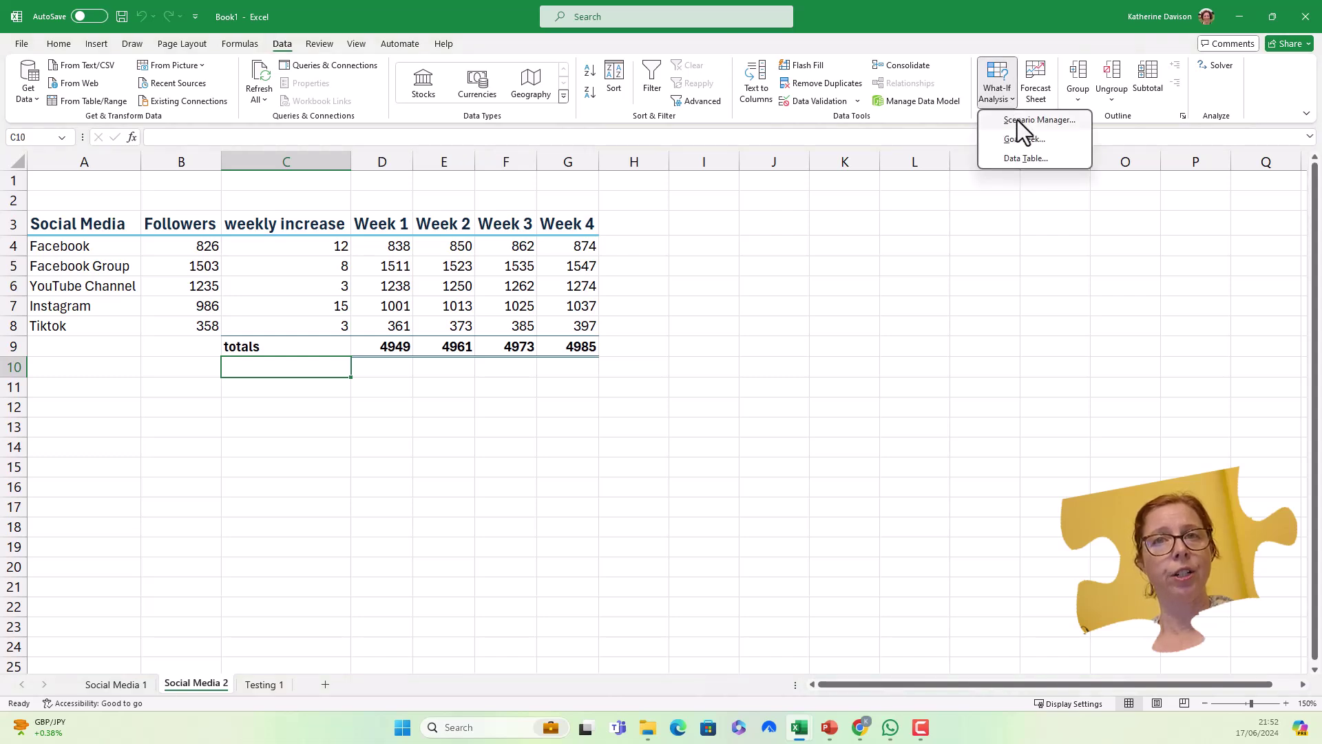
click(1019, 124)
drag(558, 118, 728, 184)
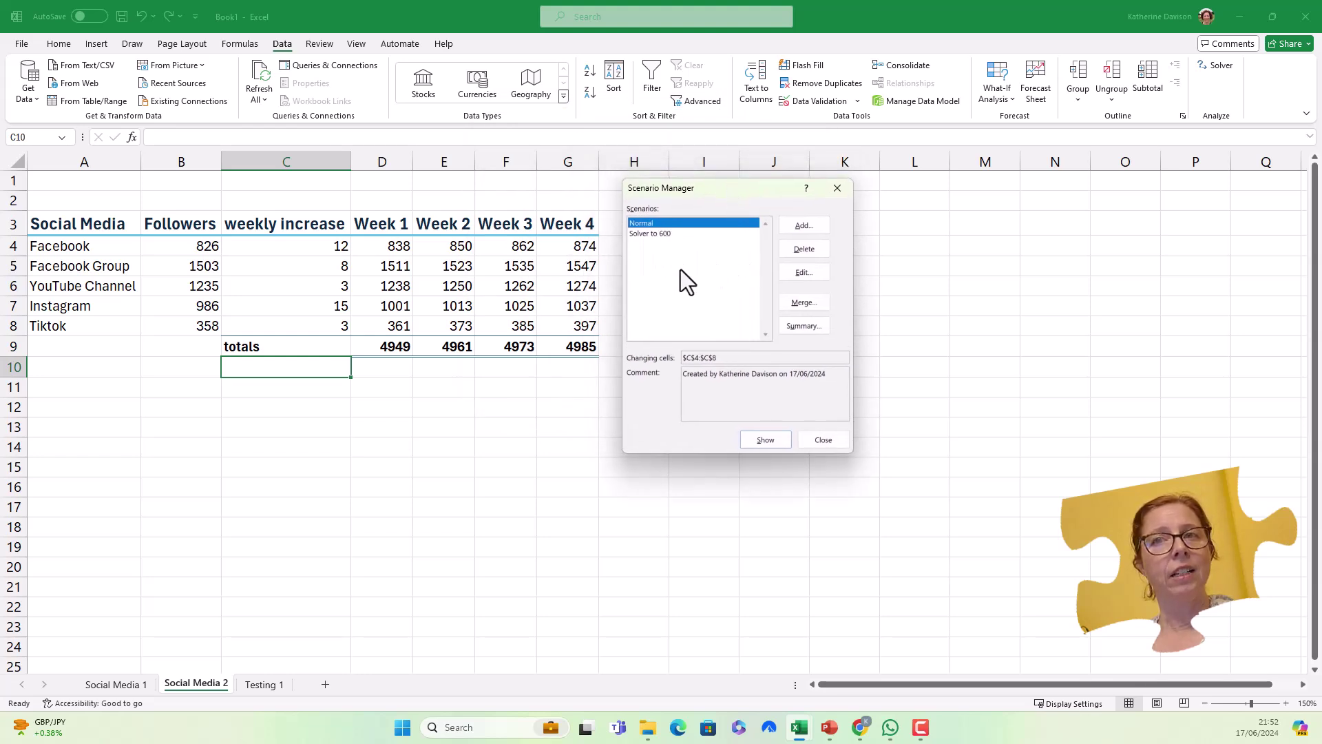
Add a scenario named 'Best Case' for cells C4:C8, with 'Best Guess' added to its comment
click(814, 221)
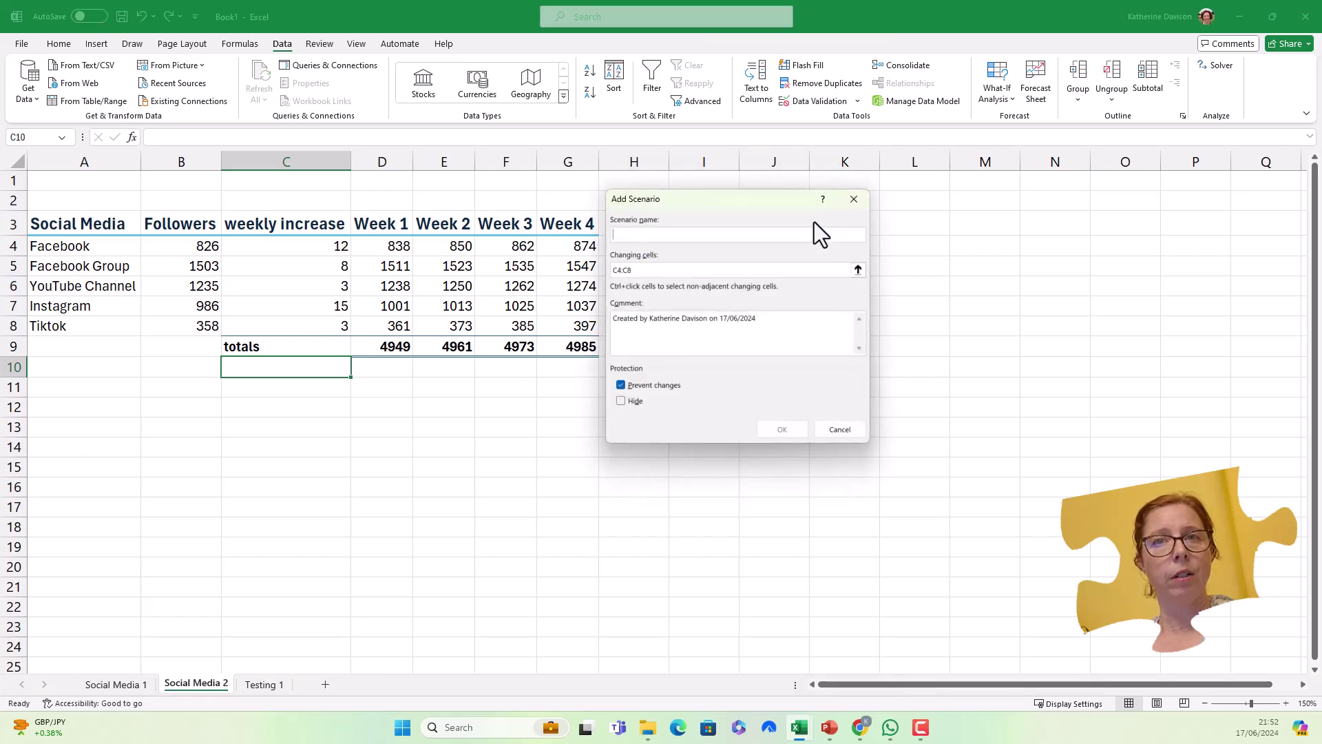
click(637, 240)
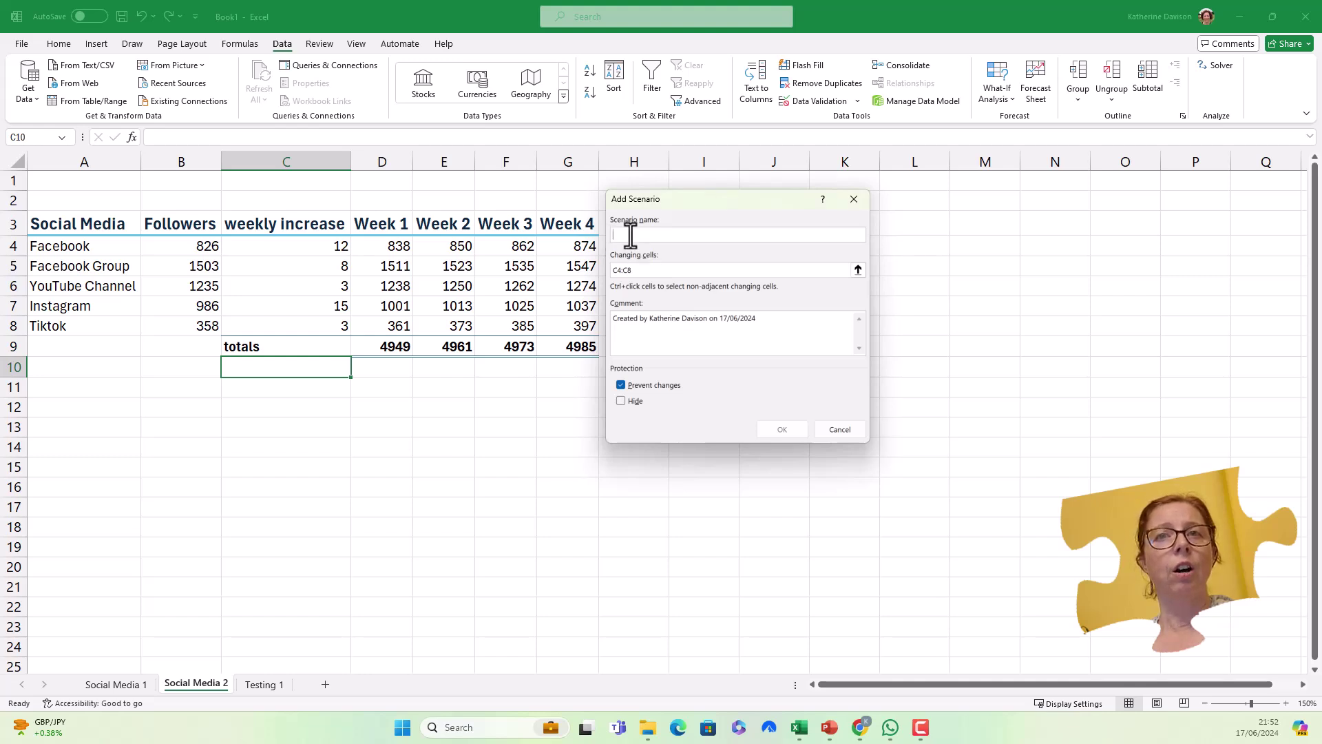
text(Best Case)
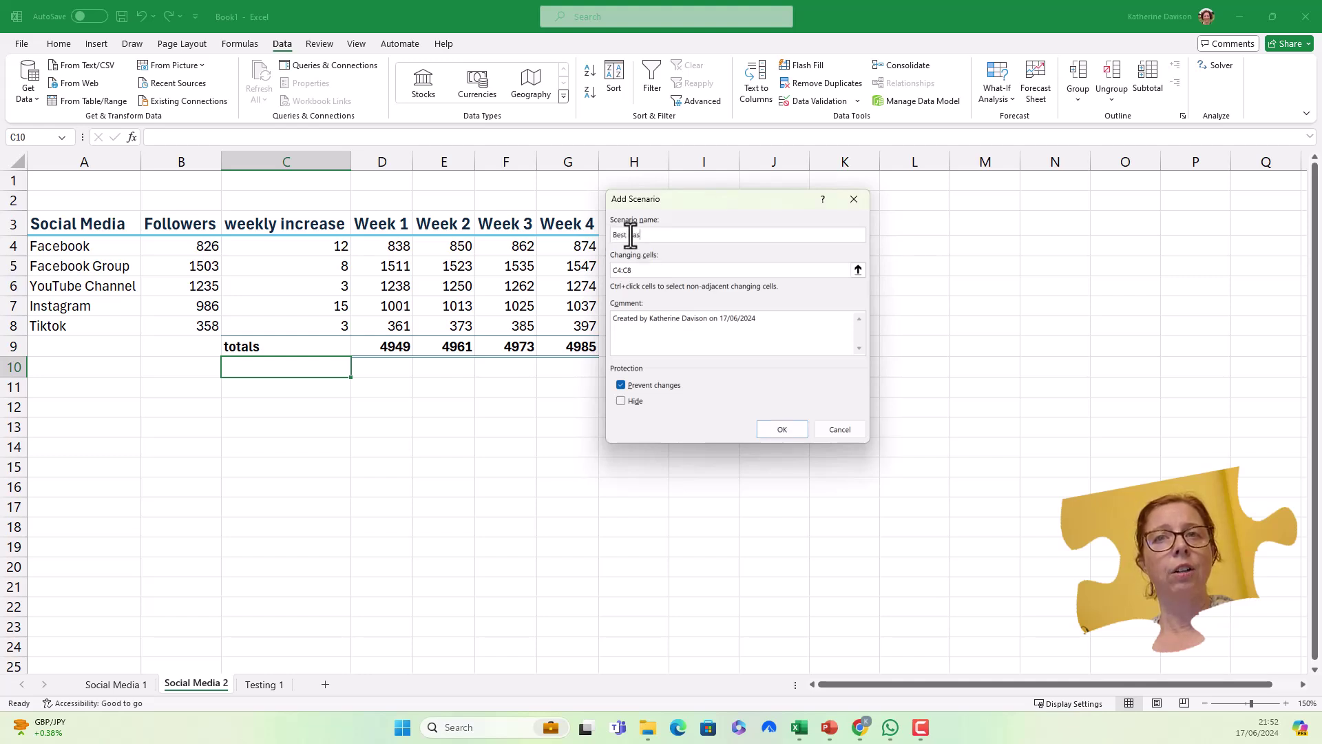
click(644, 271)
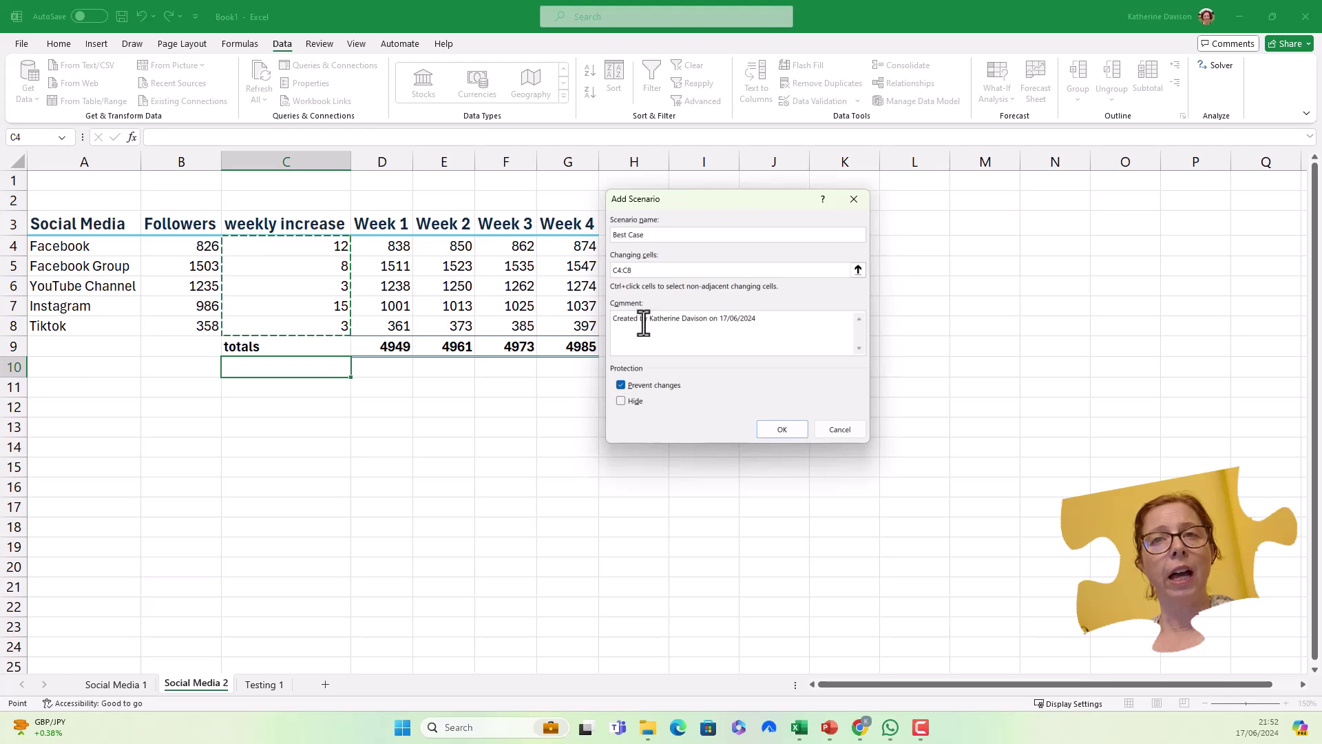
click(613, 318)
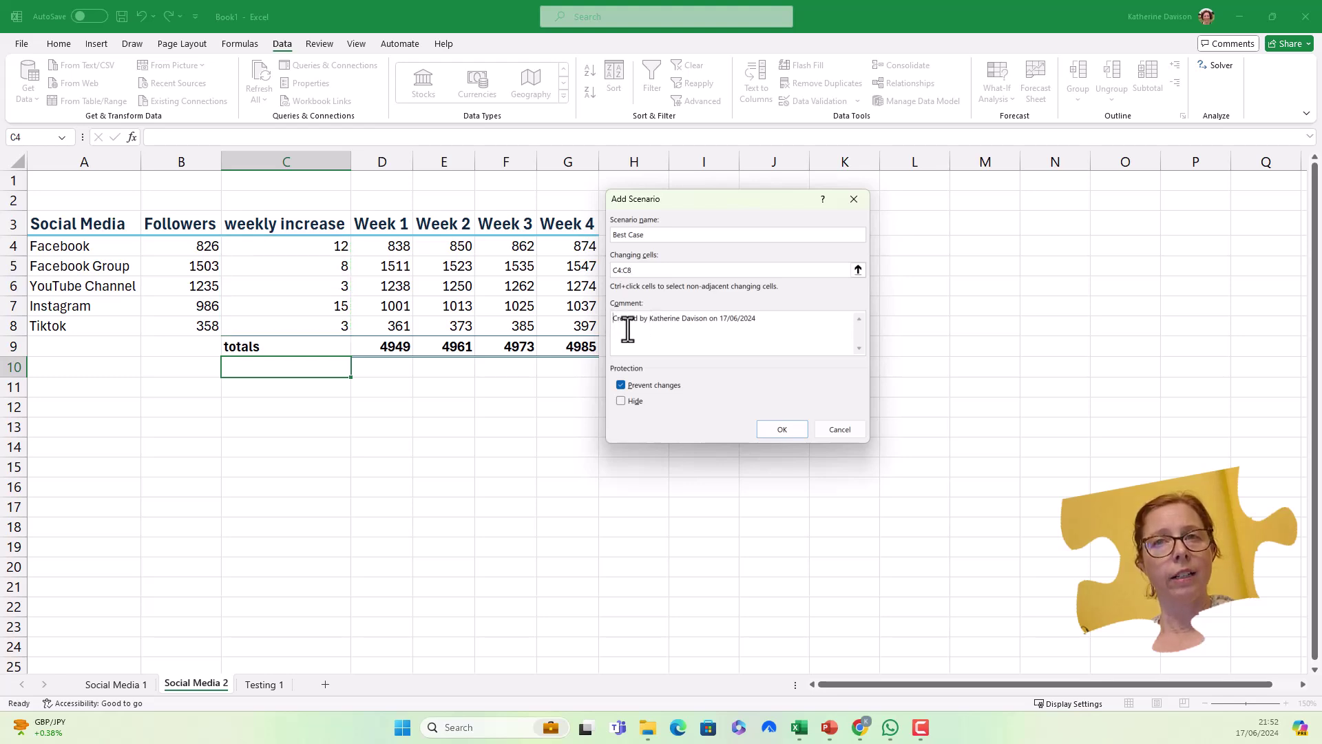
key(Return)
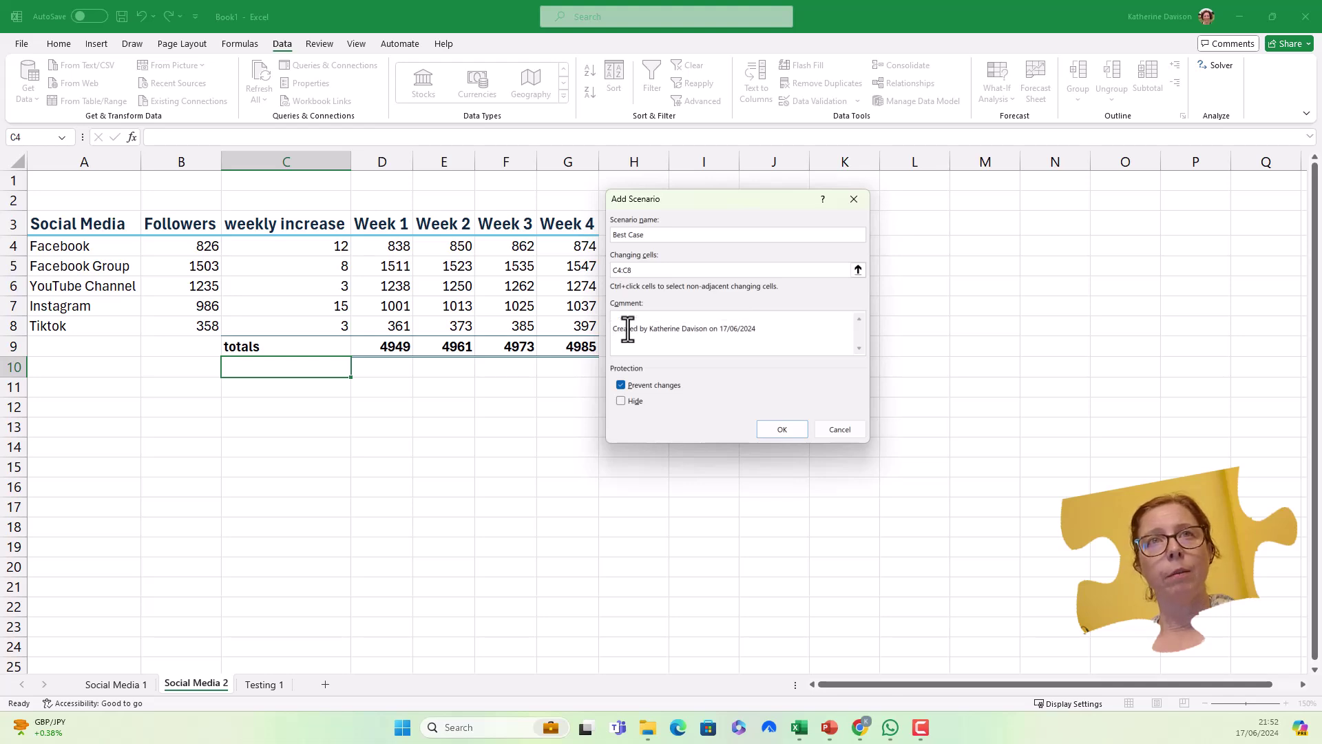
text(Be)
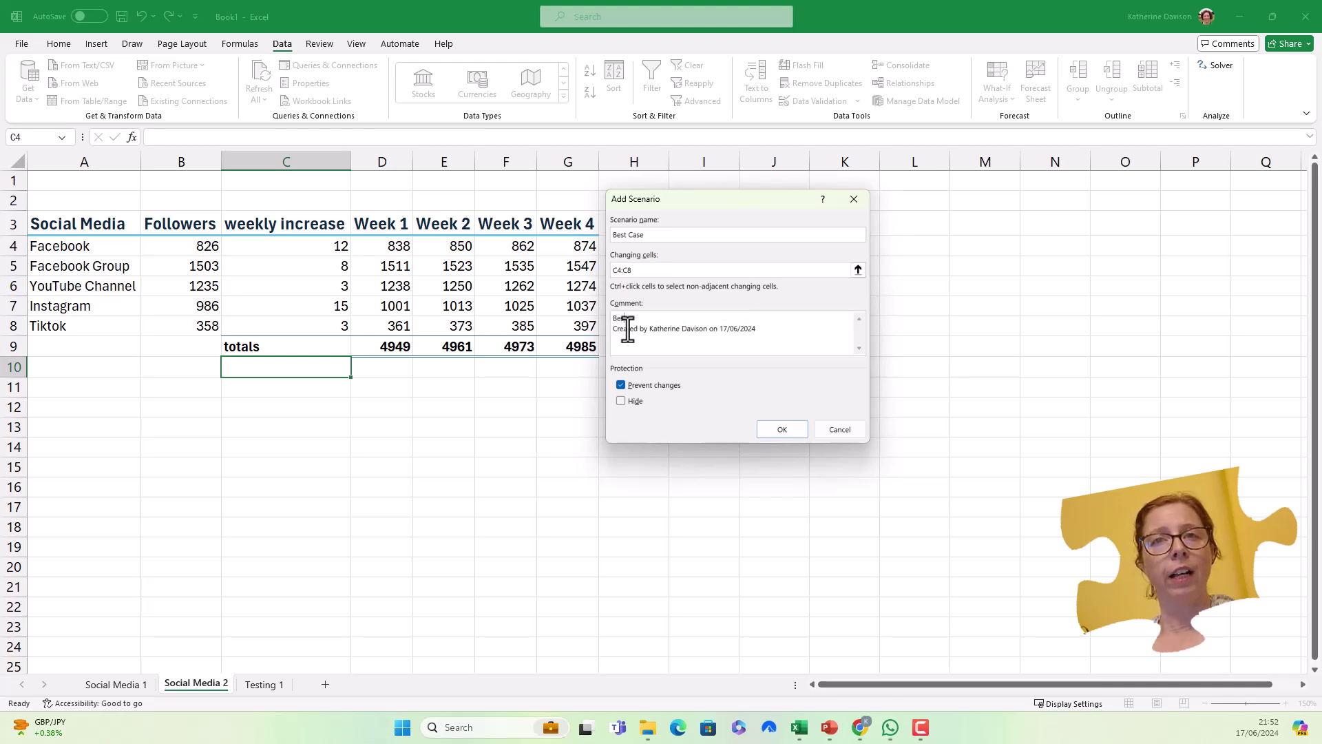
text(st Guess)
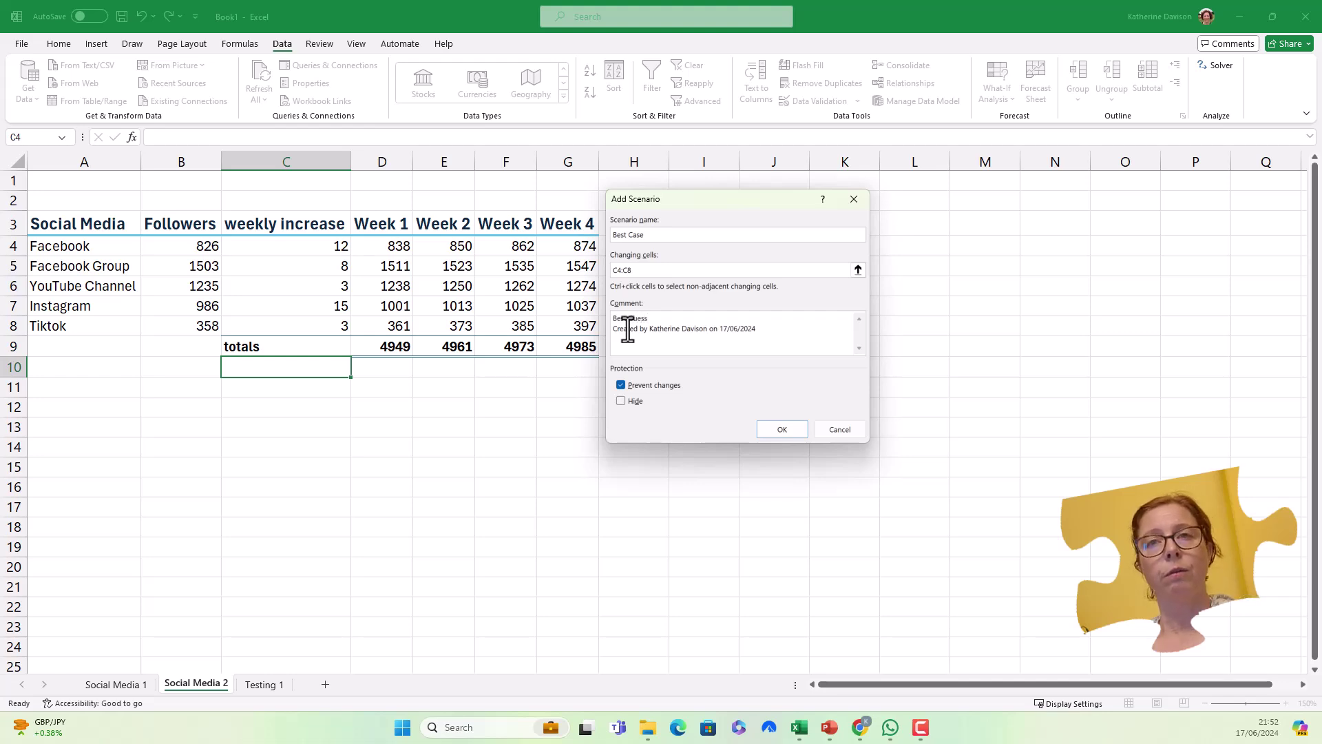
Save Best Case with weekly increases 20, 15, 10, 20 and 10
click(774, 429)
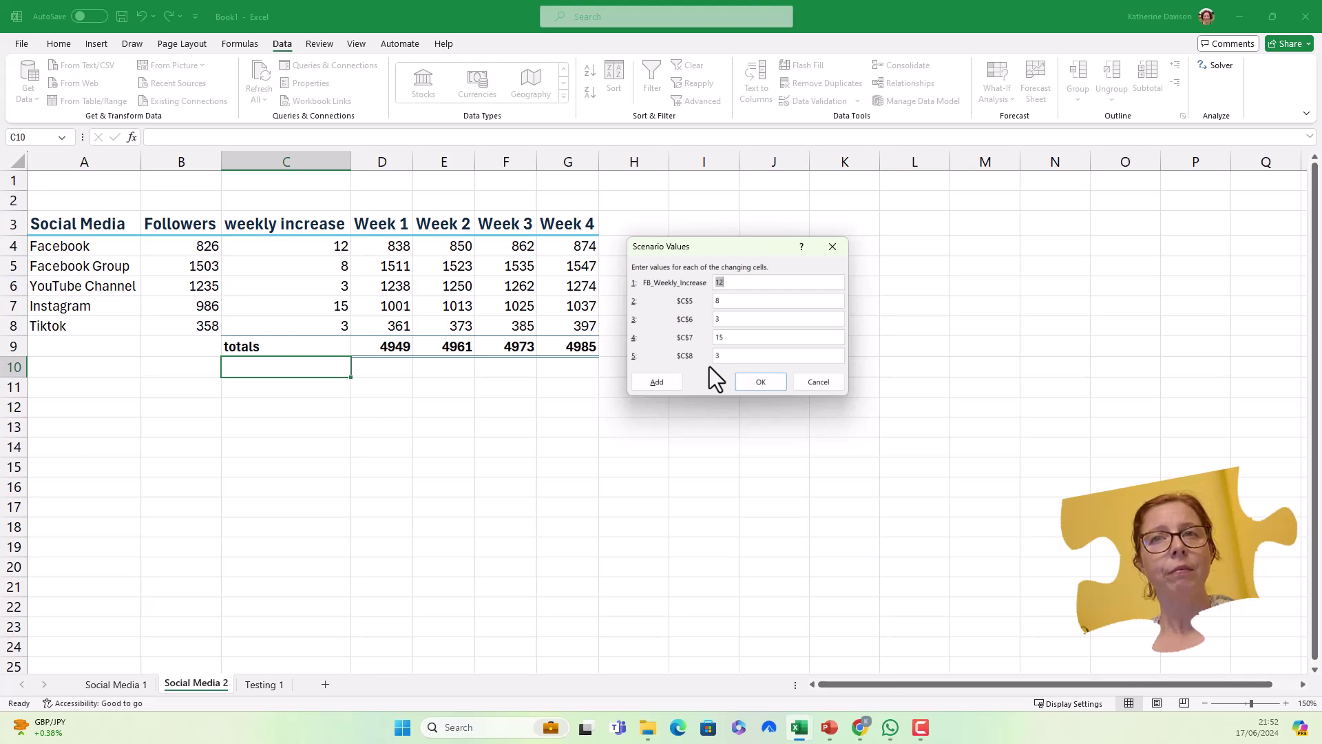
text(20)
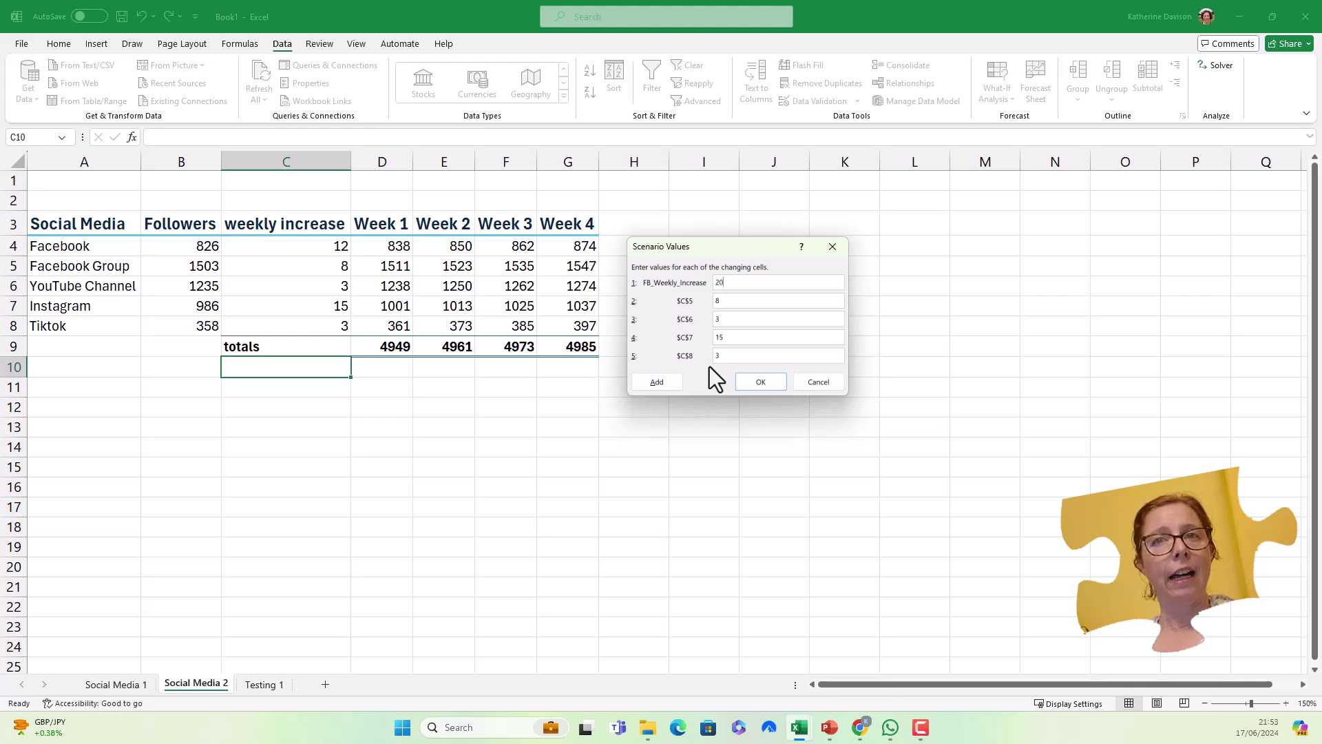
key(Tab)
text(15)
key(Tab)
text(10)
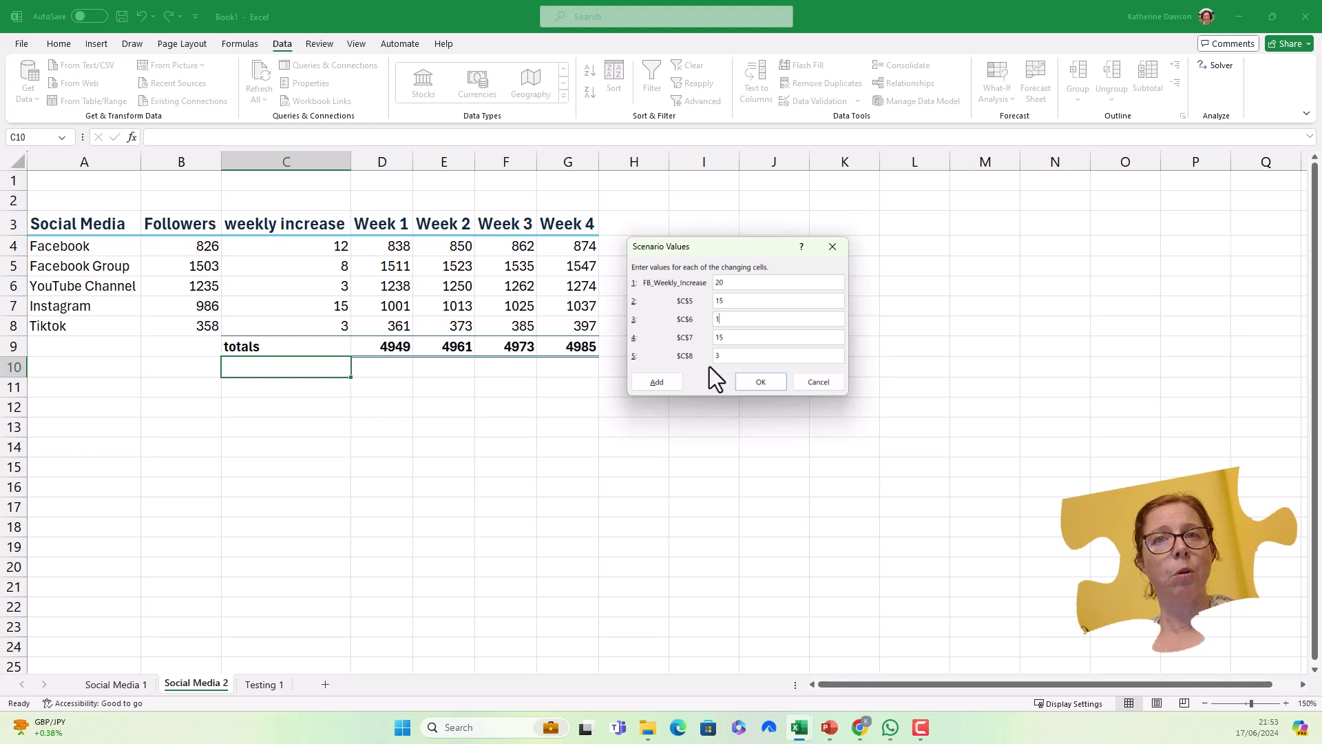
text(20)
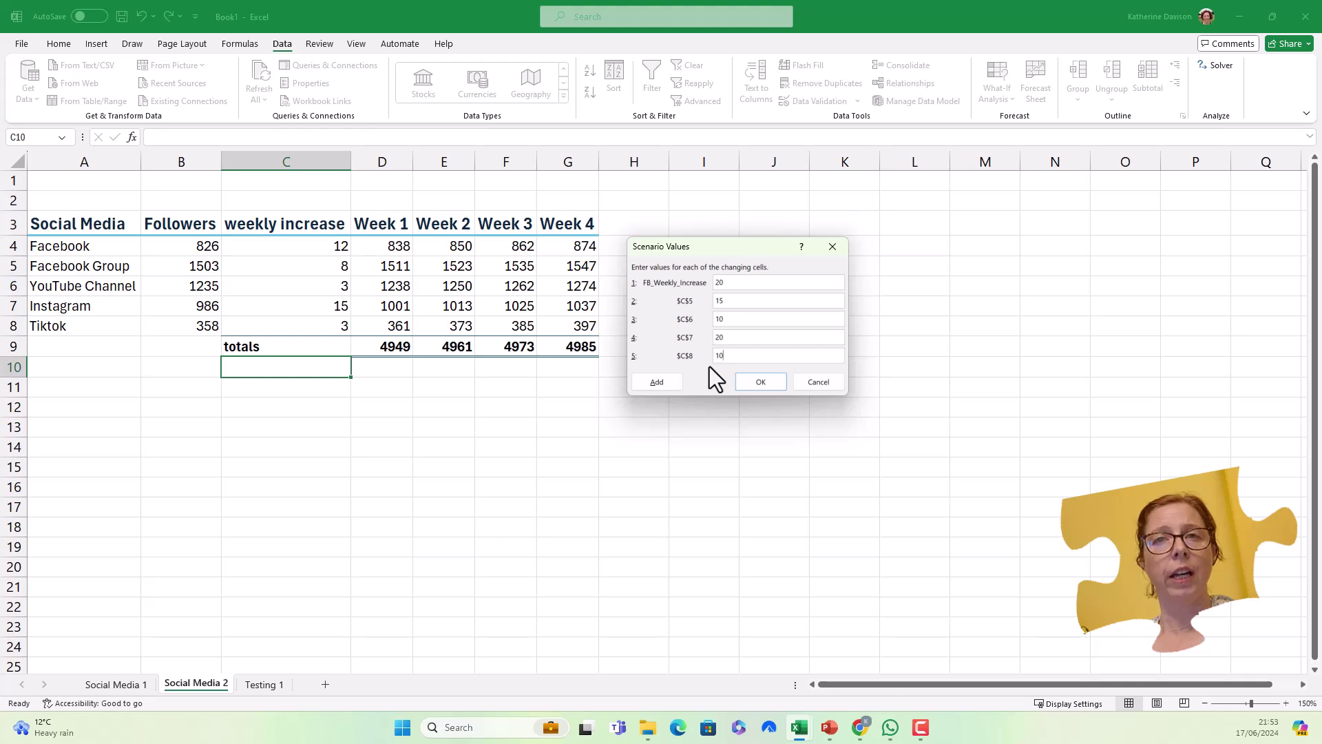
click(742, 380)
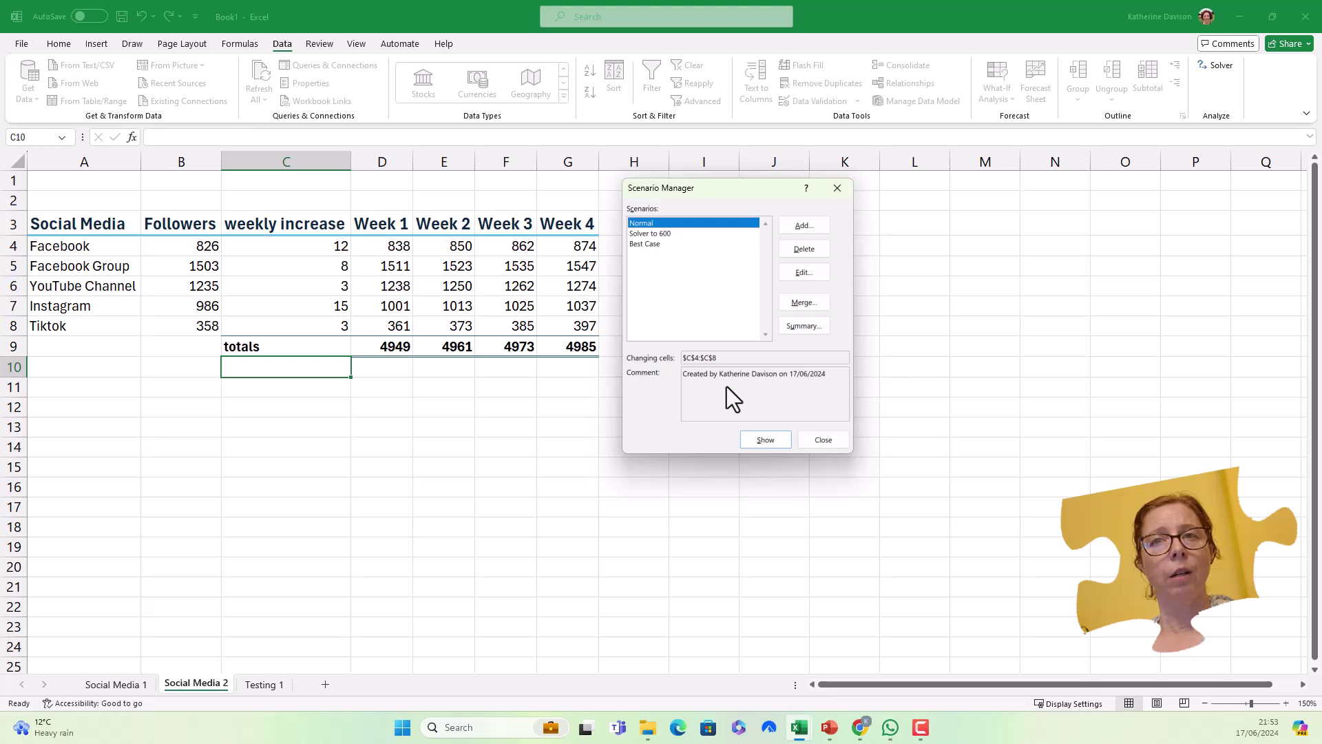
Show the Solver to 600 and Best Case scenarios on the sheet, then restore Normal
click(665, 235)
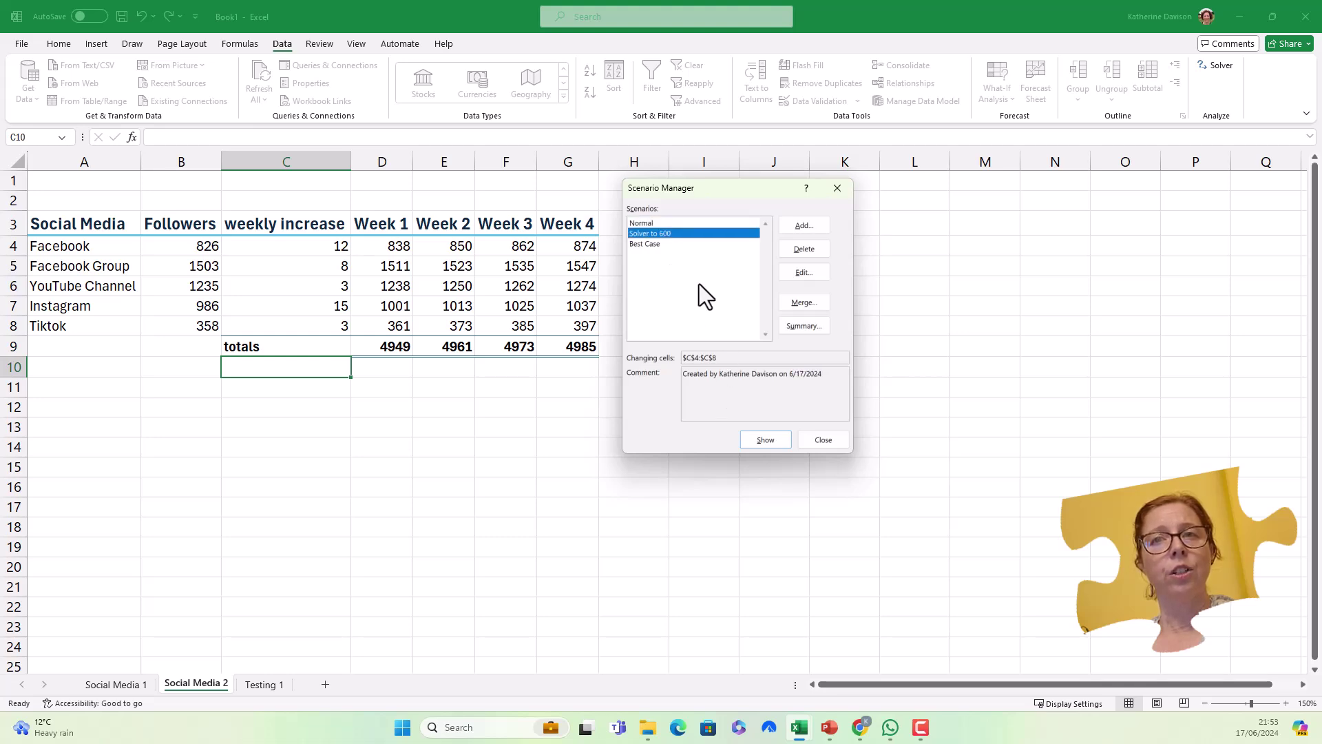
click(764, 440)
click(647, 243)
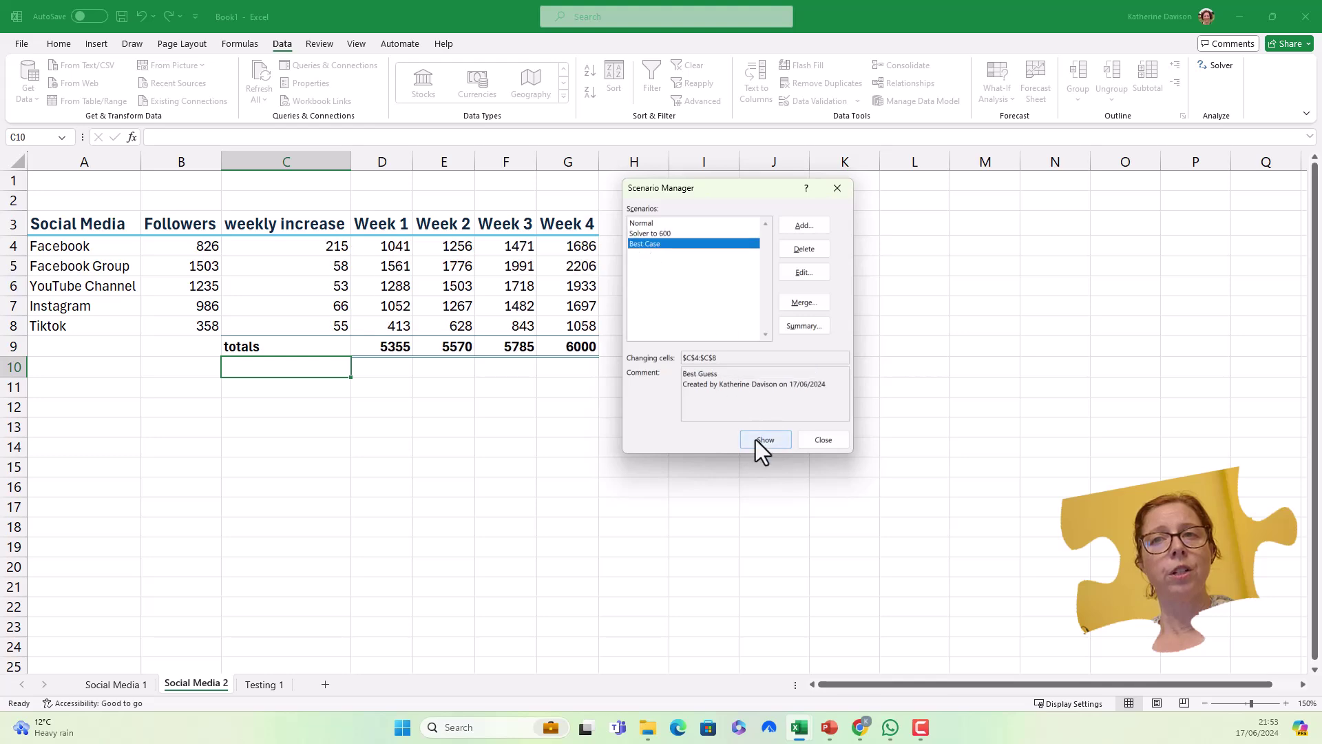
click(760, 440)
click(651, 222)
click(773, 442)
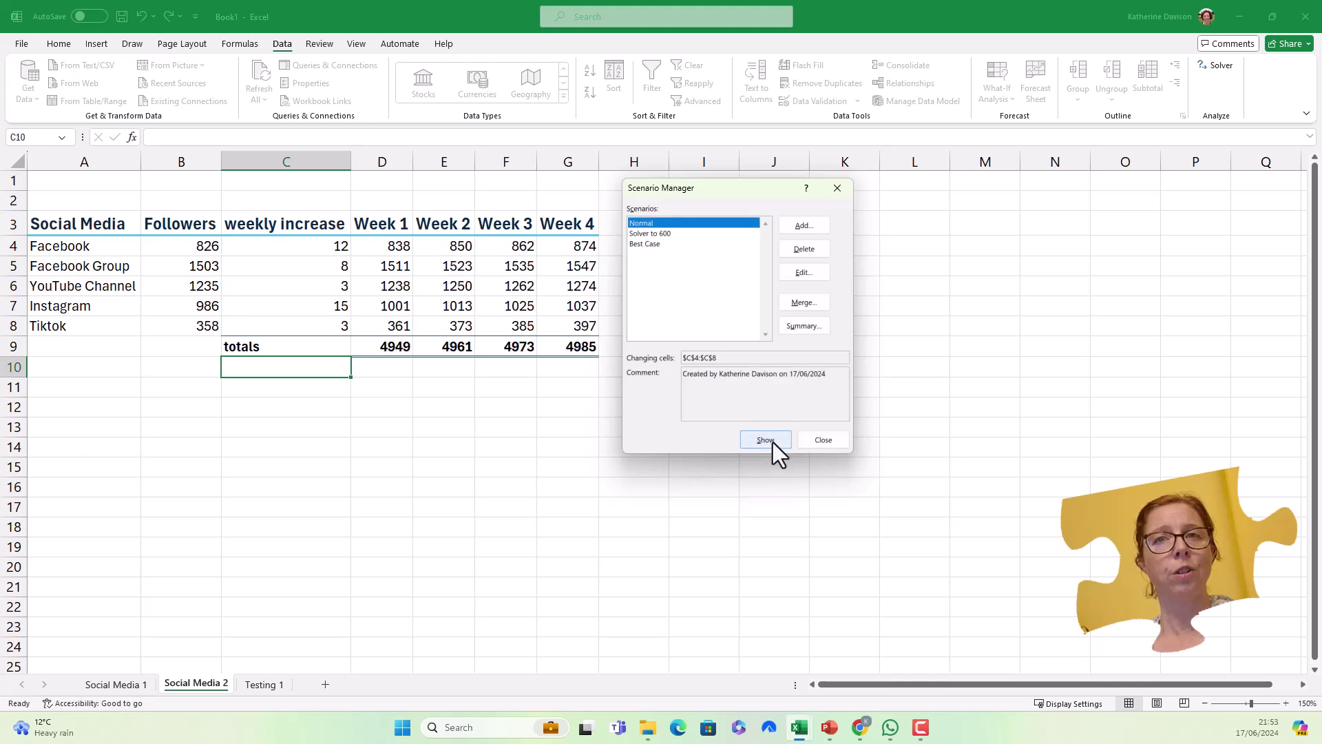
Add a 'Worst case' scenario with weekly increases 5, 5, 1, 5 and a final value
click(795, 230)
text(Wo)
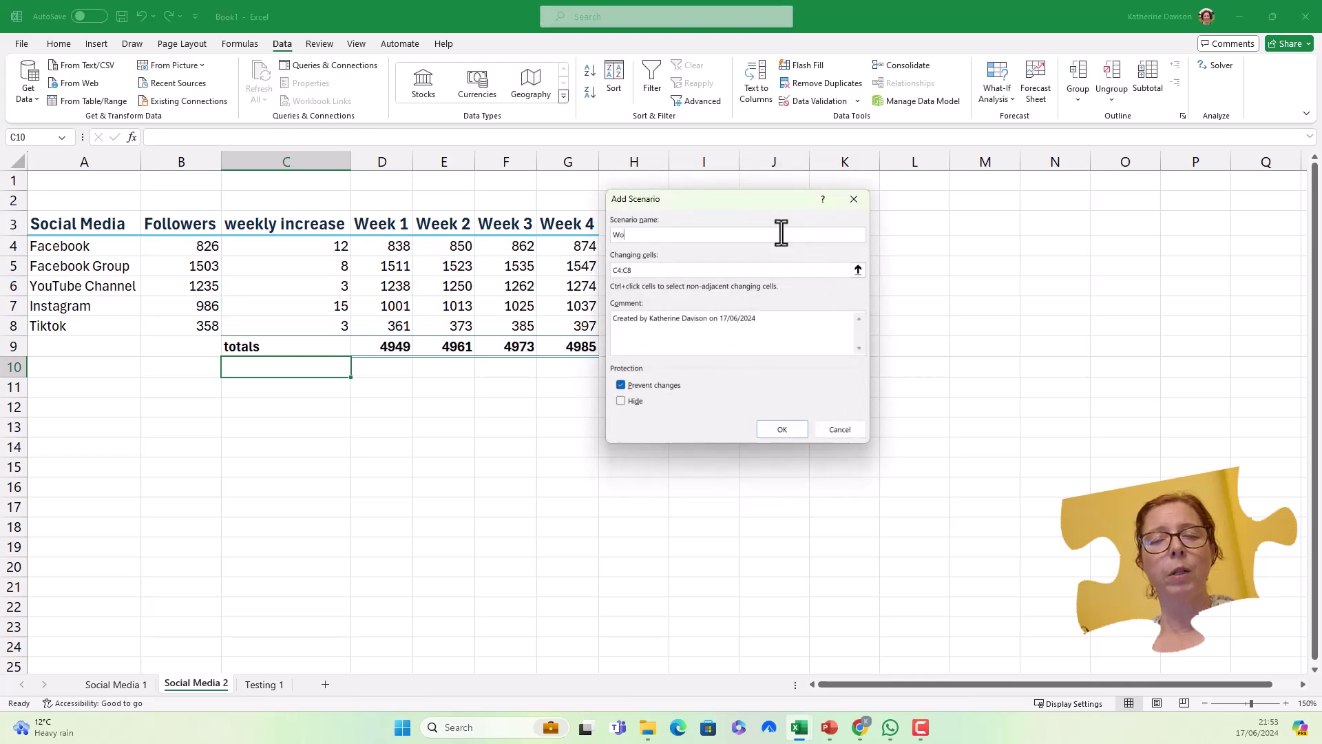
text(rst case)
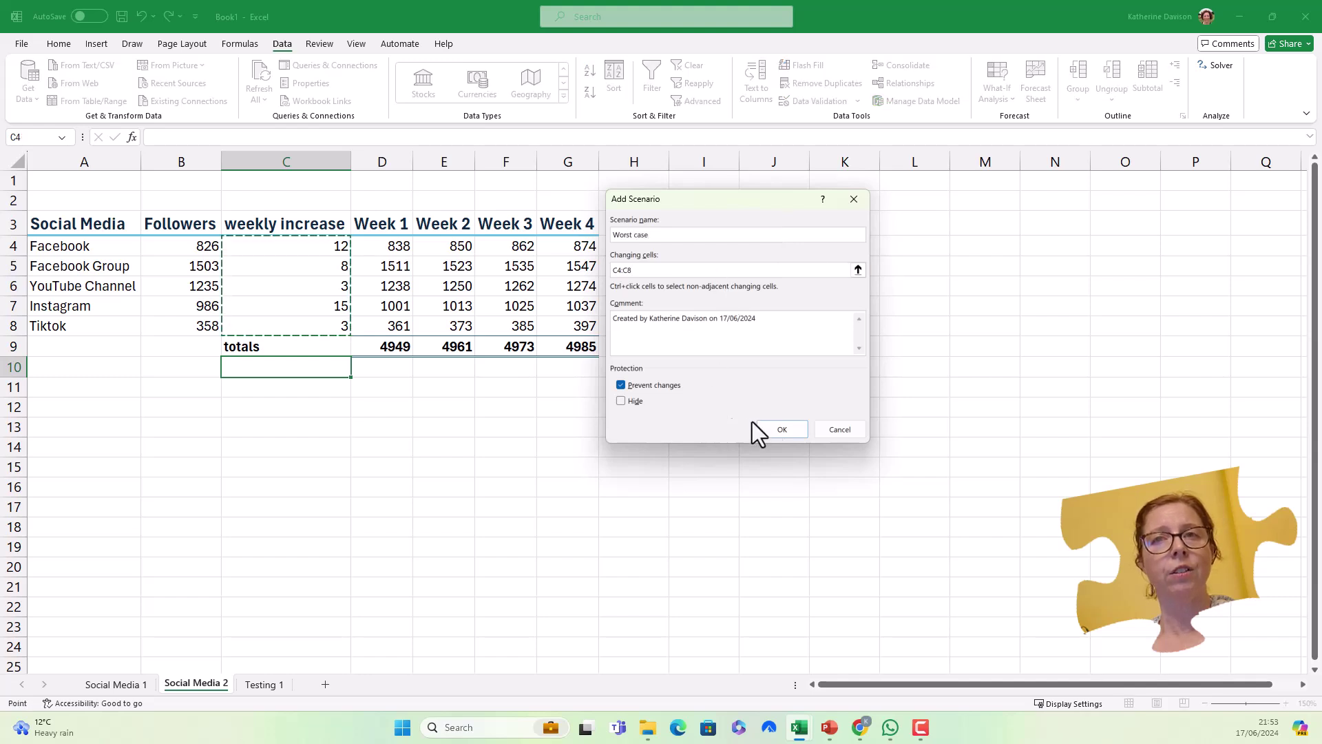
click(763, 429)
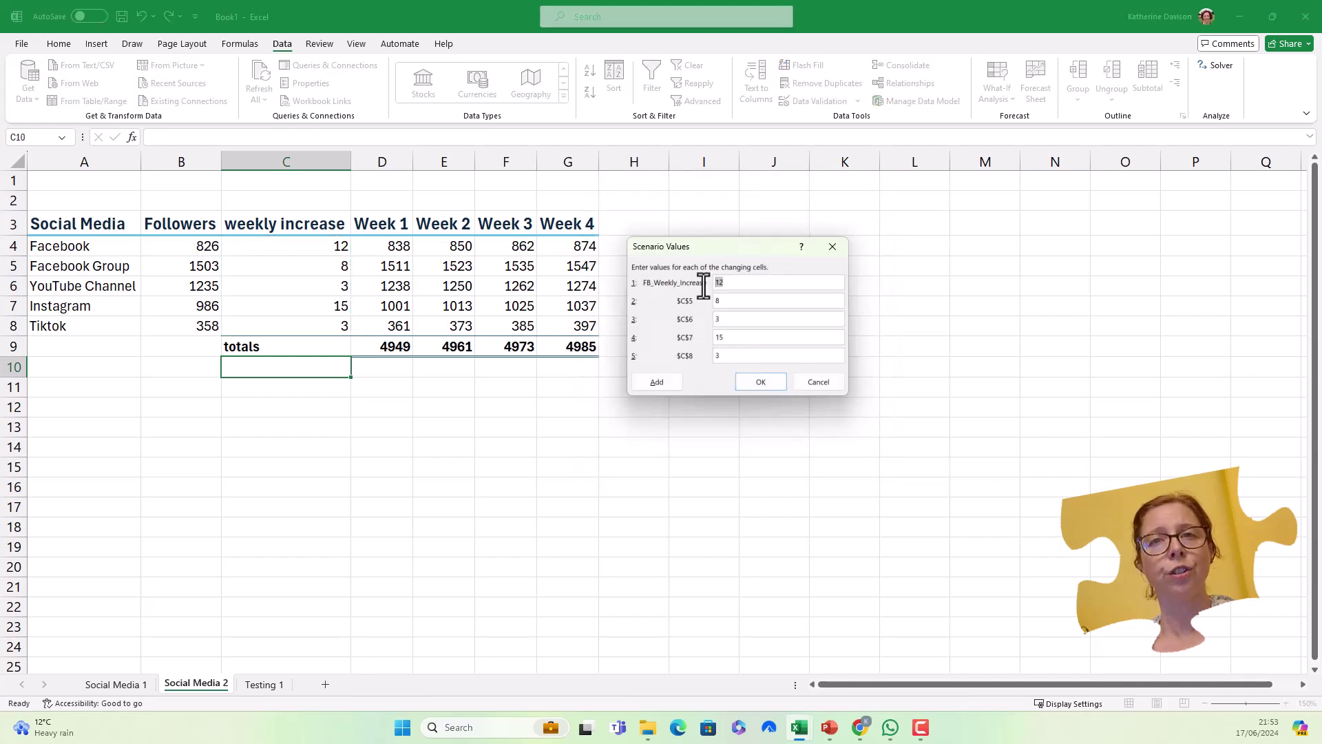
text(5)
key(Tab)
text(5)
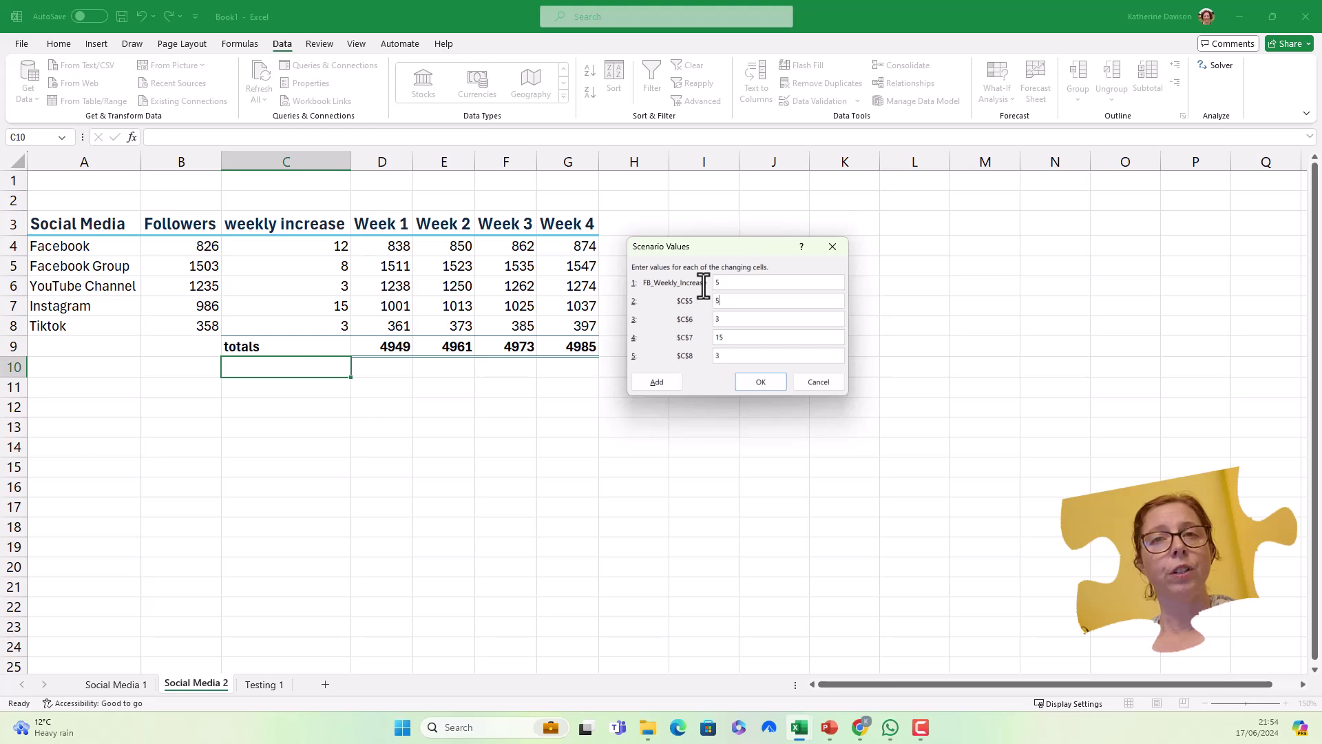
key(Tab)
text(1)
key(Tab)
text(5)
key(Tab)
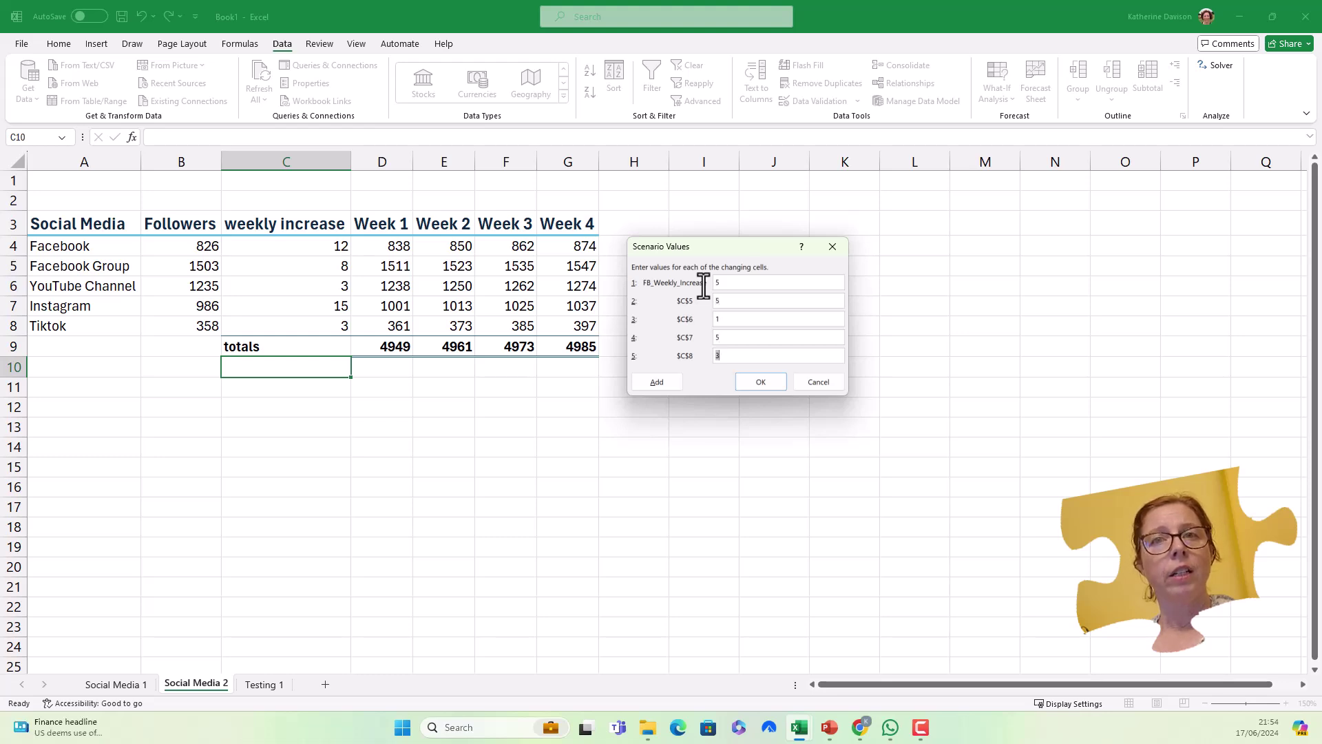
click(755, 387)
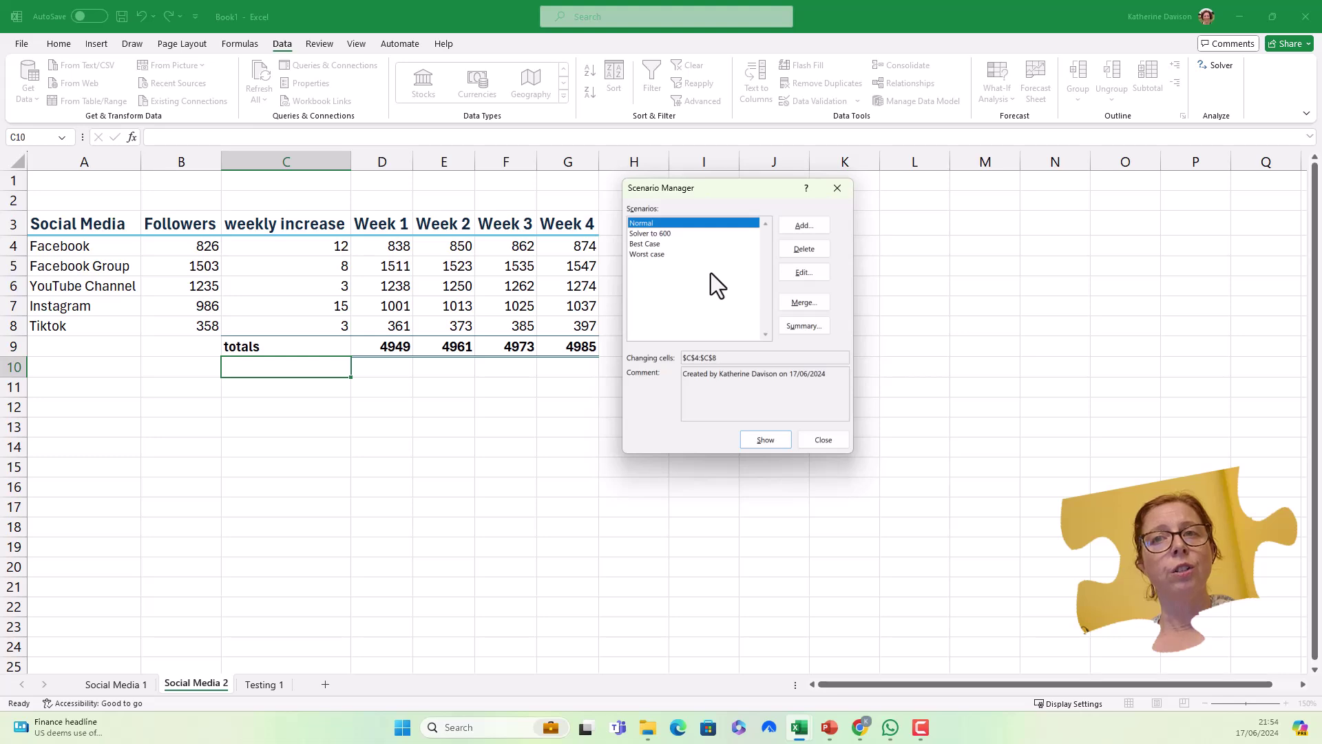
Return to Excel and set up a Scenario summary report with result cells G4:G9
key(alt+Tab)
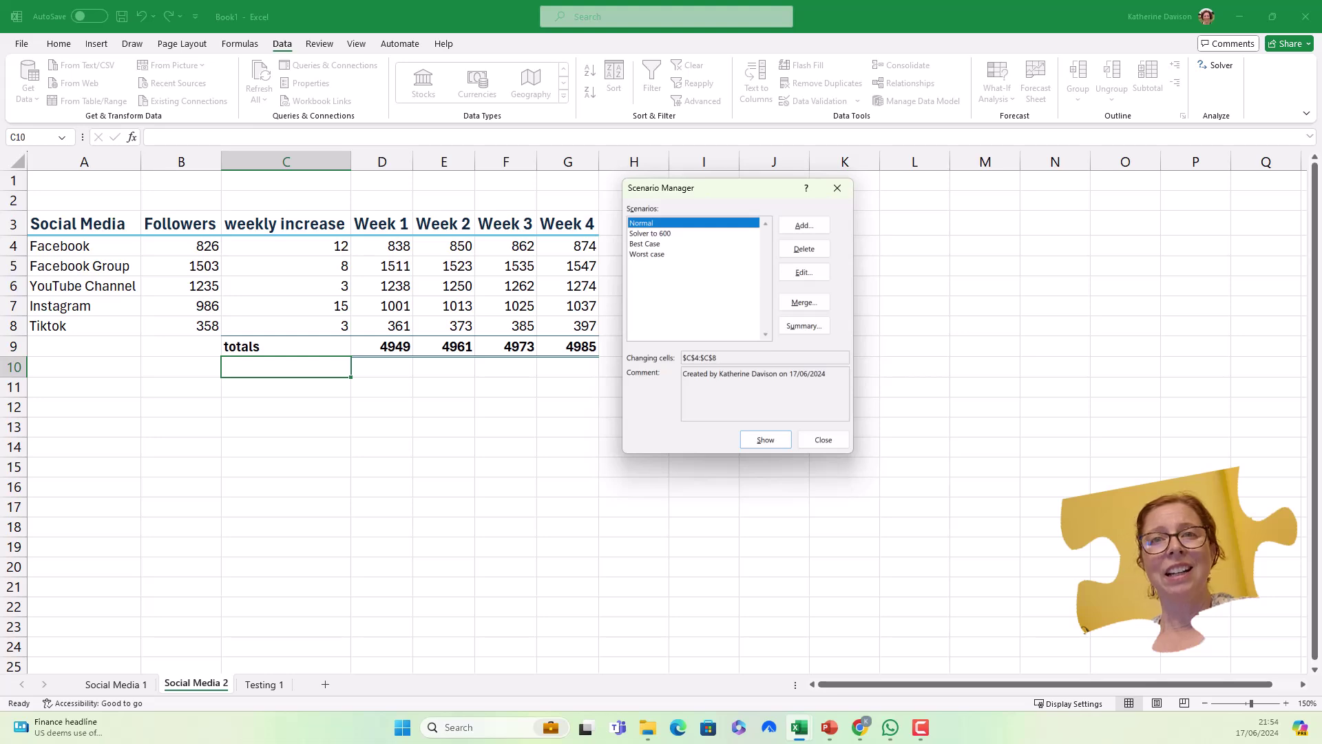
click(801, 325)
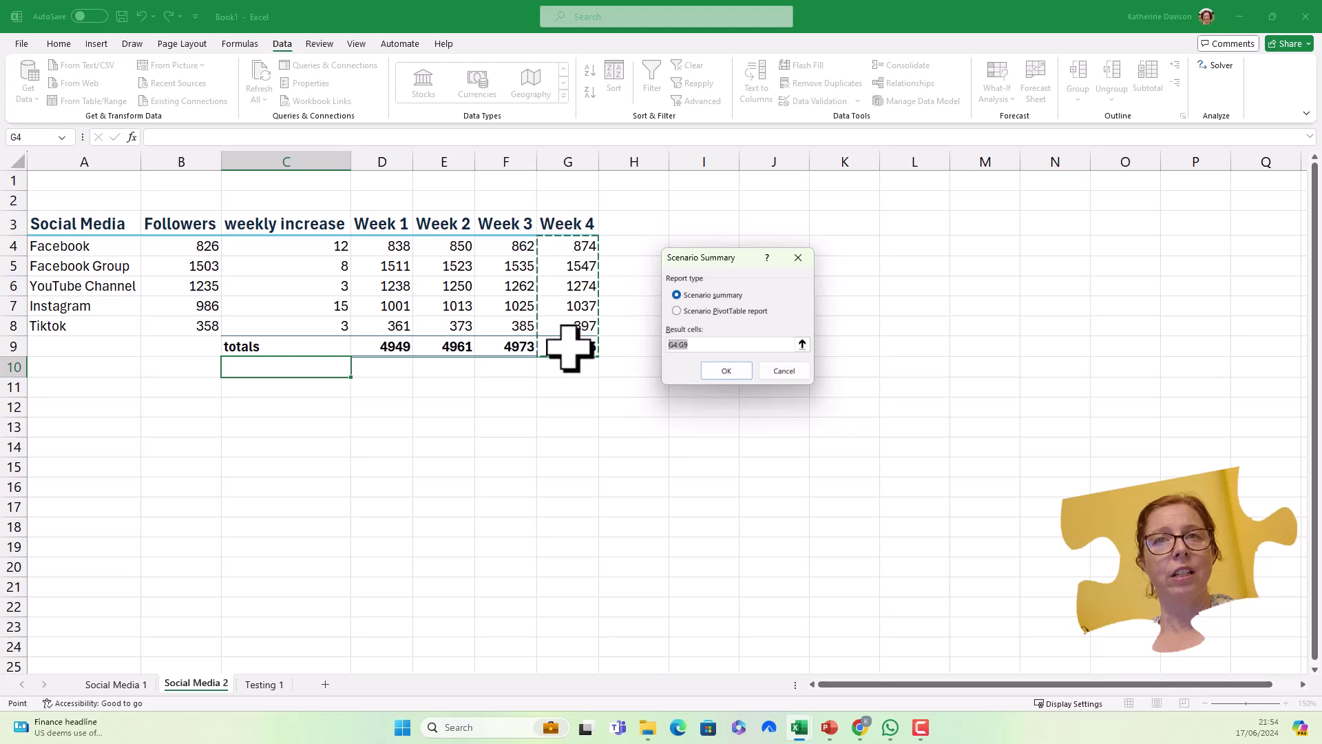
Generate the Scenario Summary sheet comparing Normal, Solver to 600, Best Case and Worst case
click(717, 366)
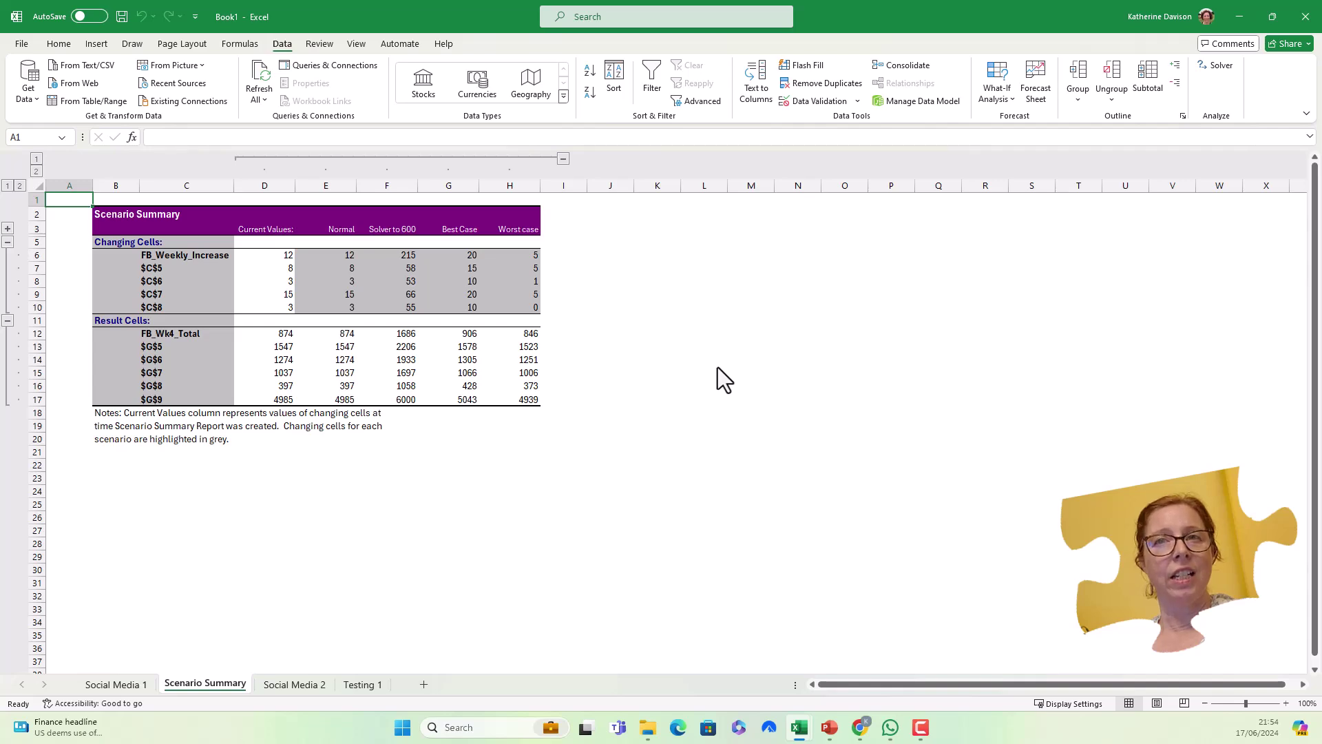